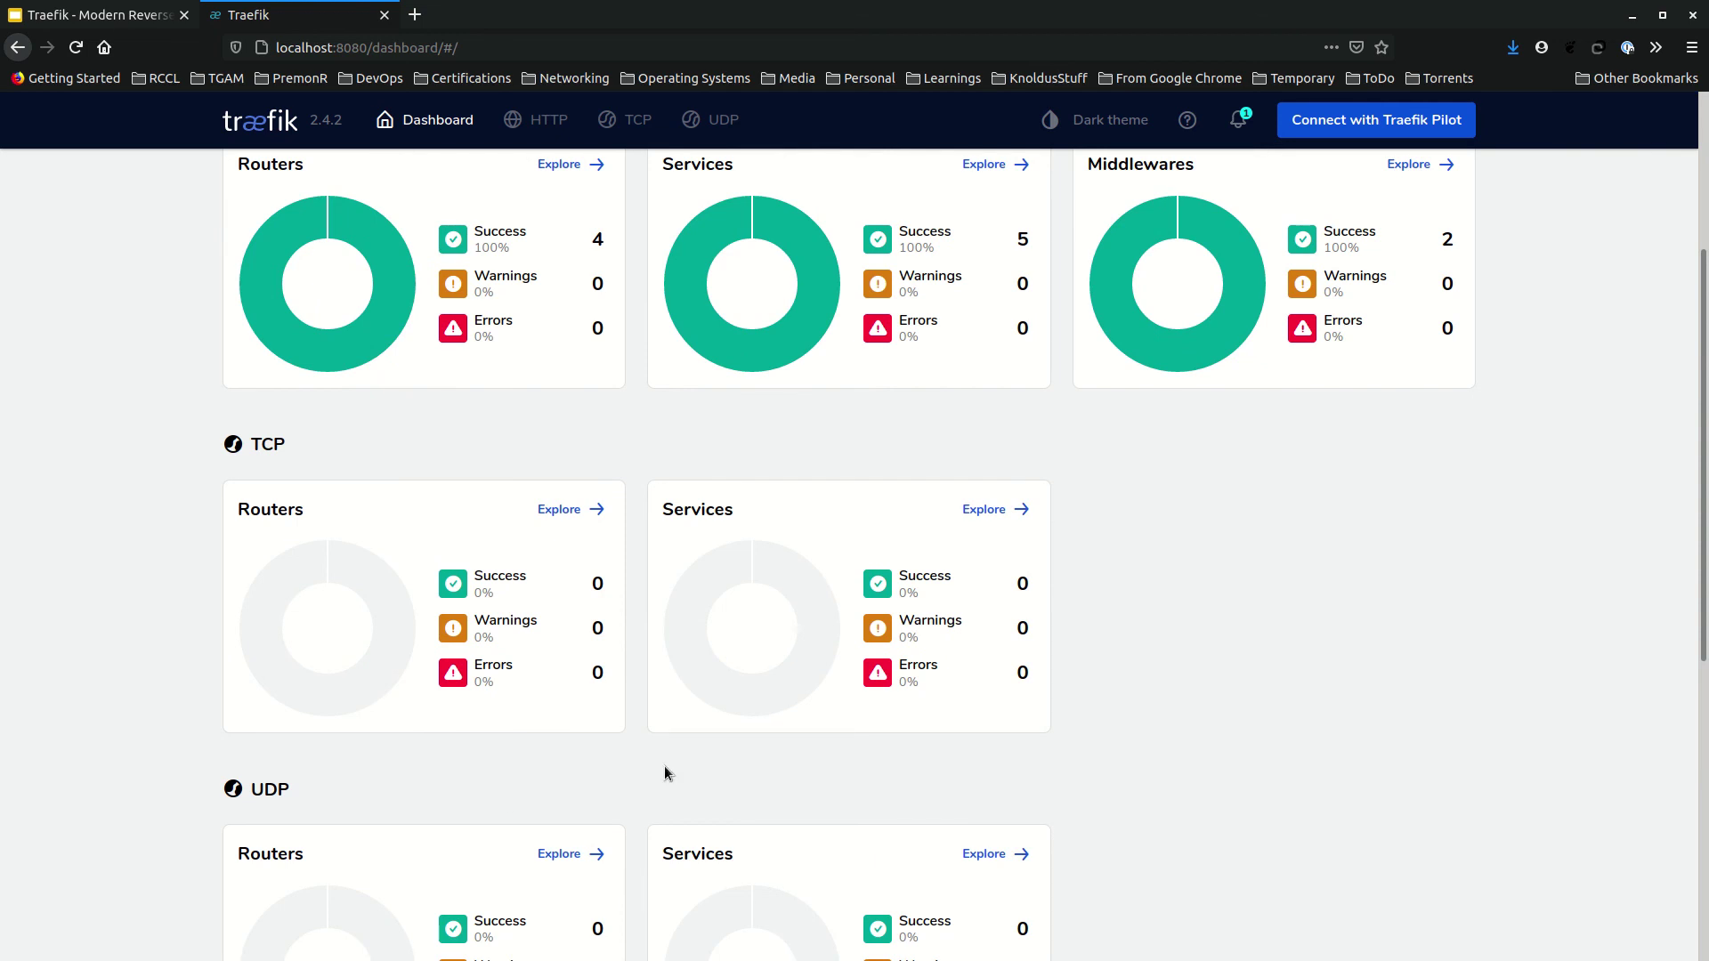
- Review the Traefik dashboard overview, open the reverse-proxy-demo2@docker router's details, and return to the HTTP router list
scroll(552, 801, "down", 3)
scroll(553, 784, "up", 6)
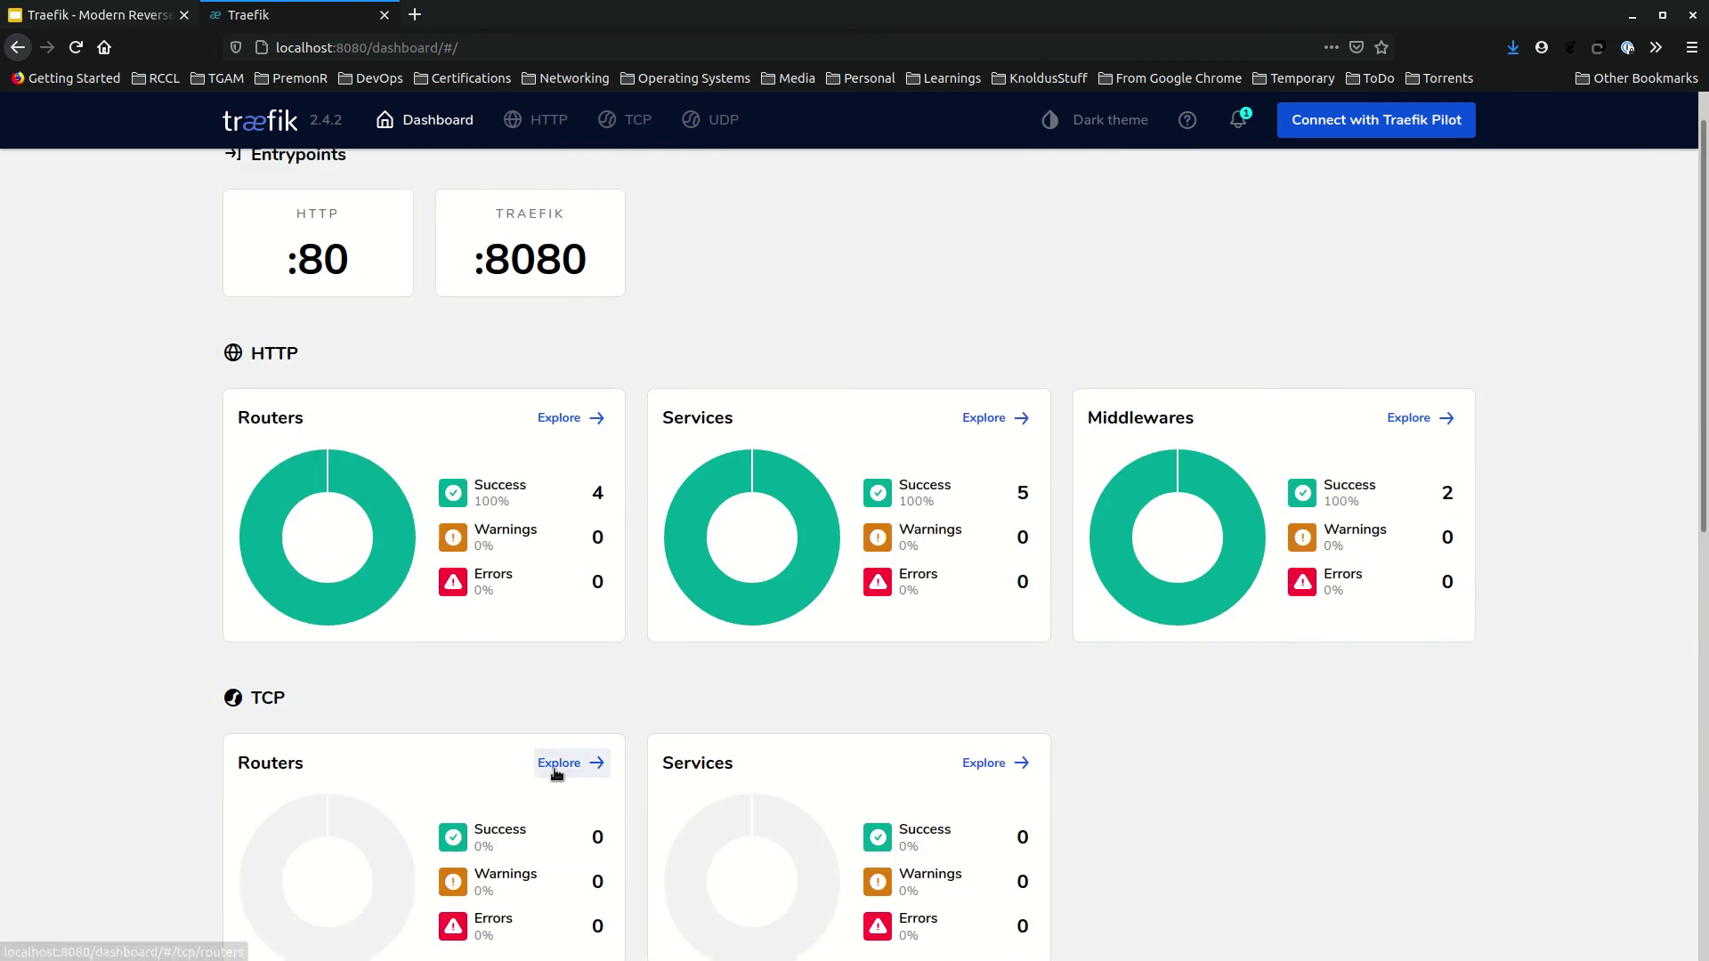
left_click(537, 119)
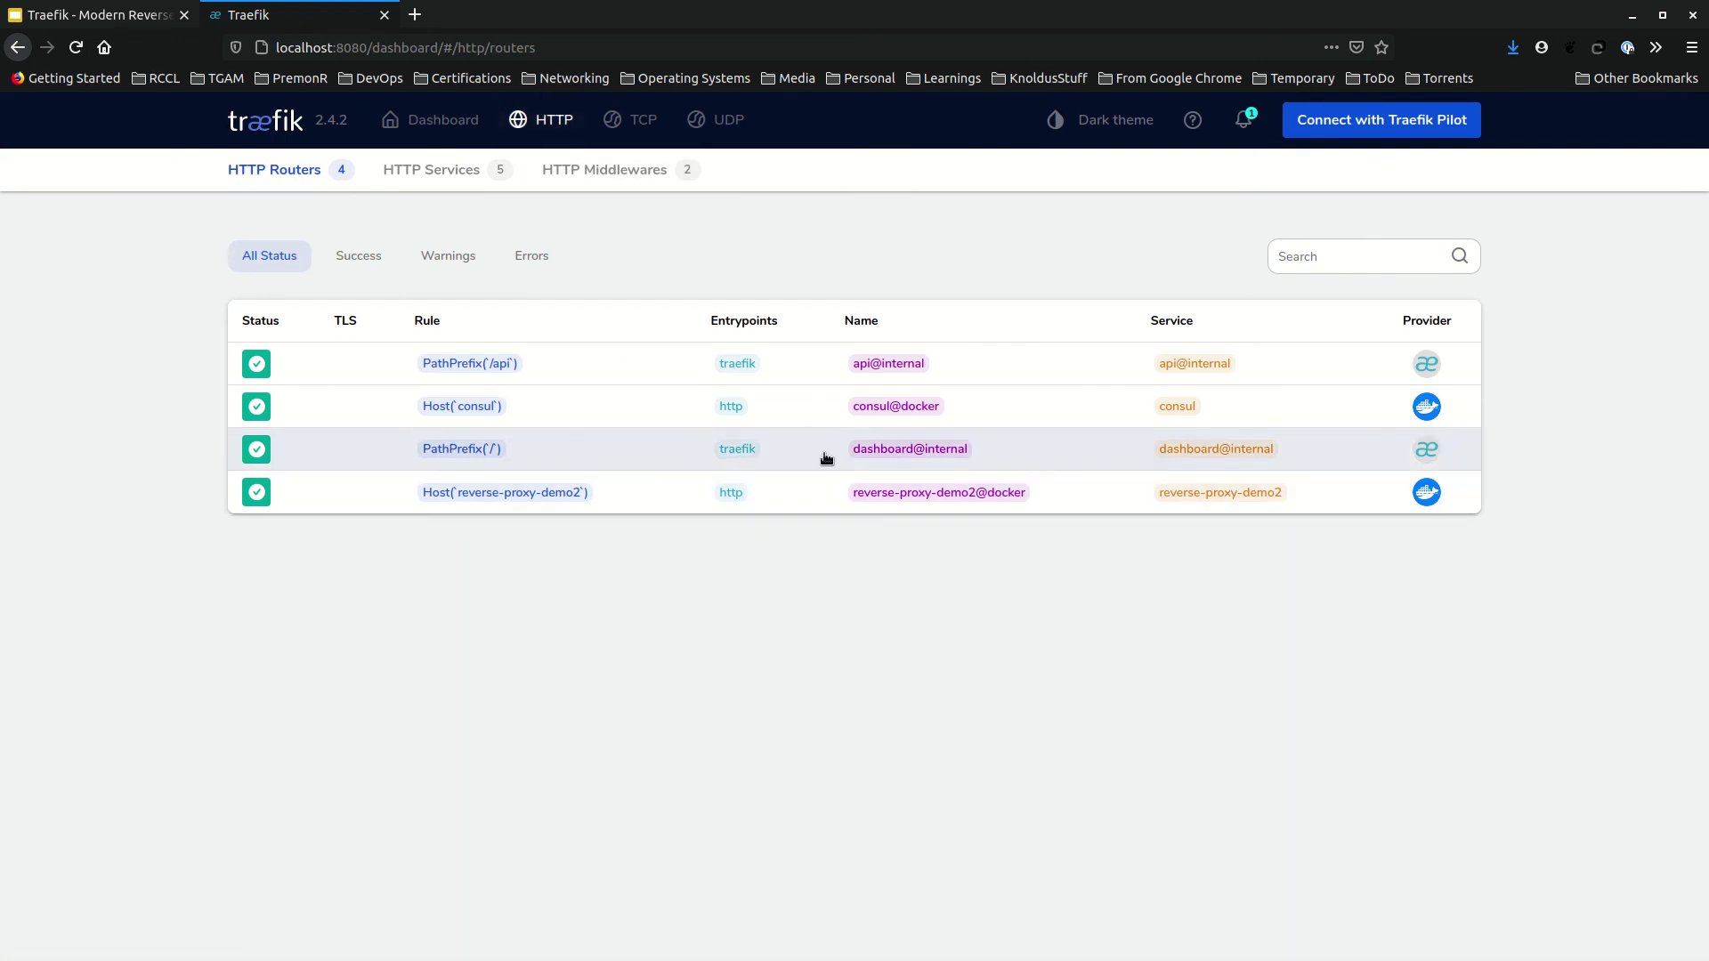
left_click_drag(831, 499, 1013, 495)
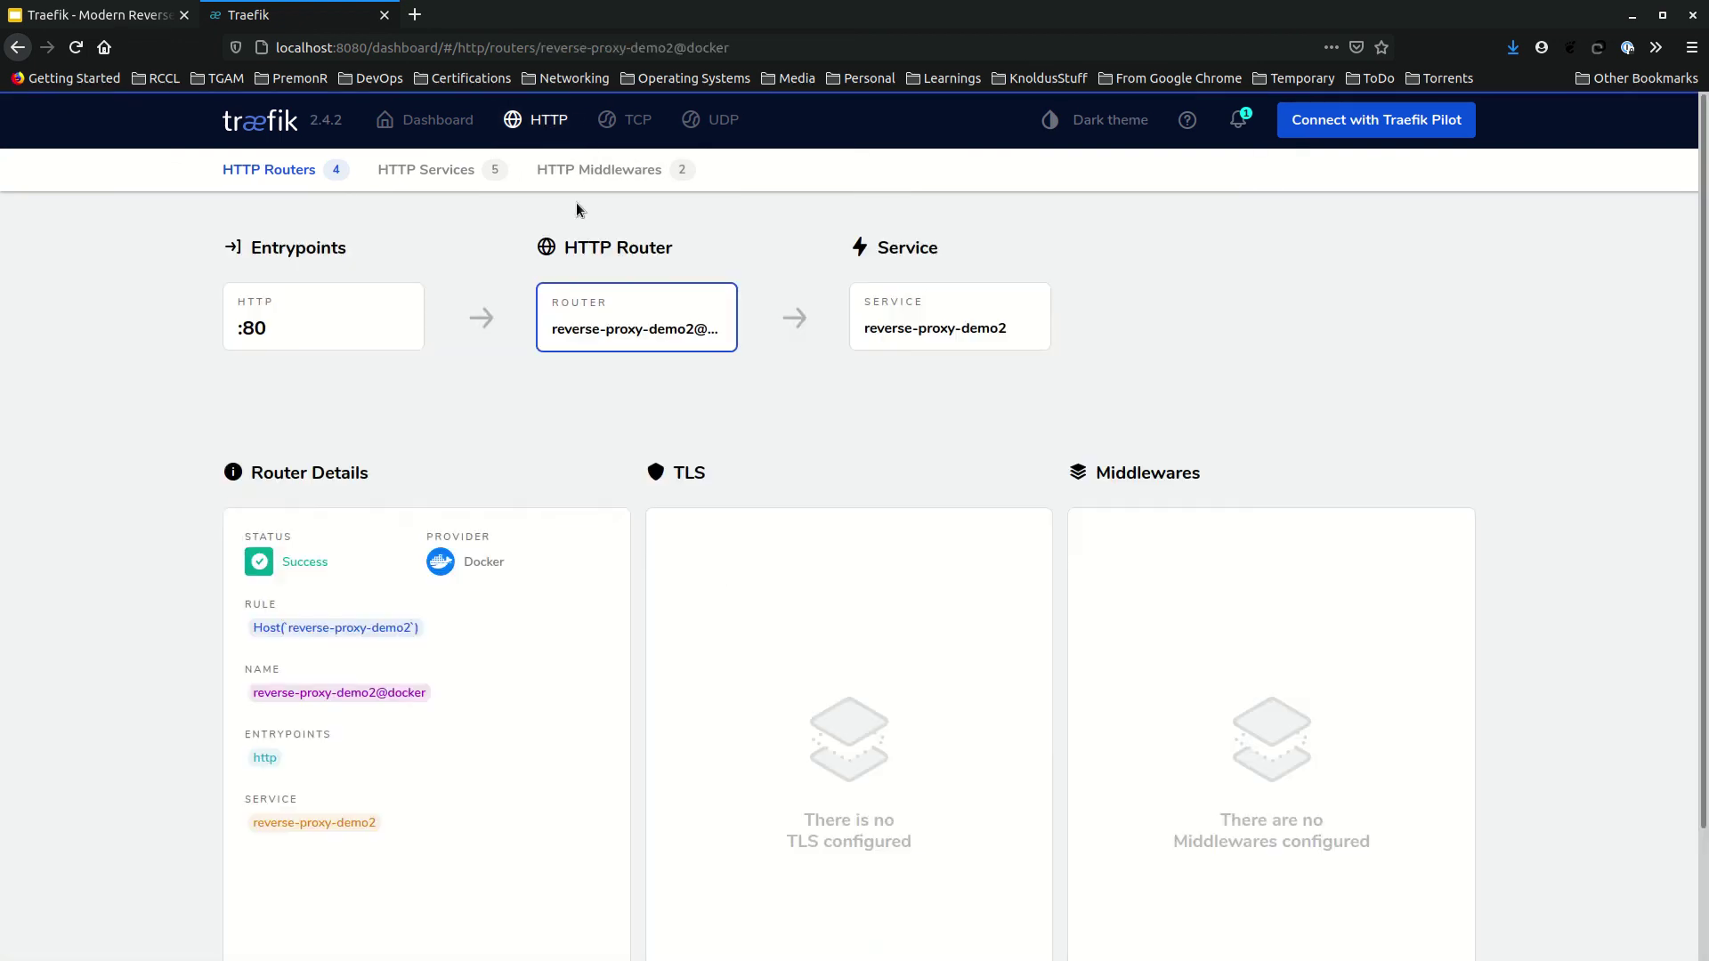
left_click(17, 47)
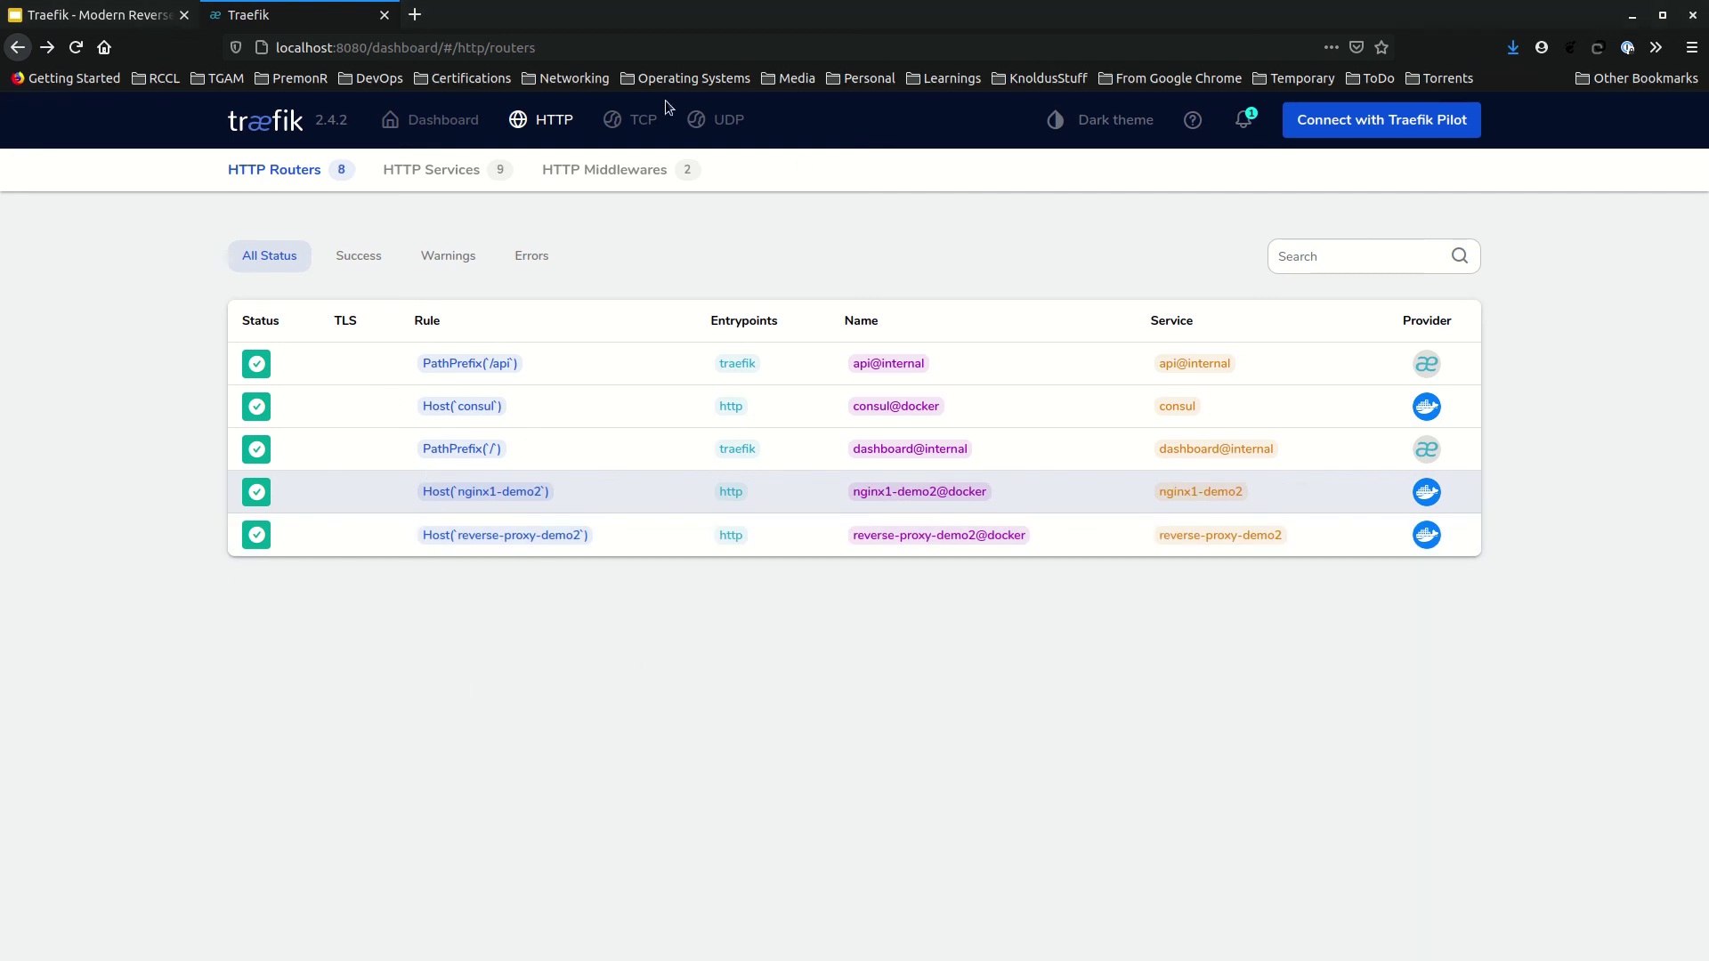
- Open localhost:1111 in a new tab to view the demo app, and return to the Traefik dashboard
key("ctrl+t")
type("lo")
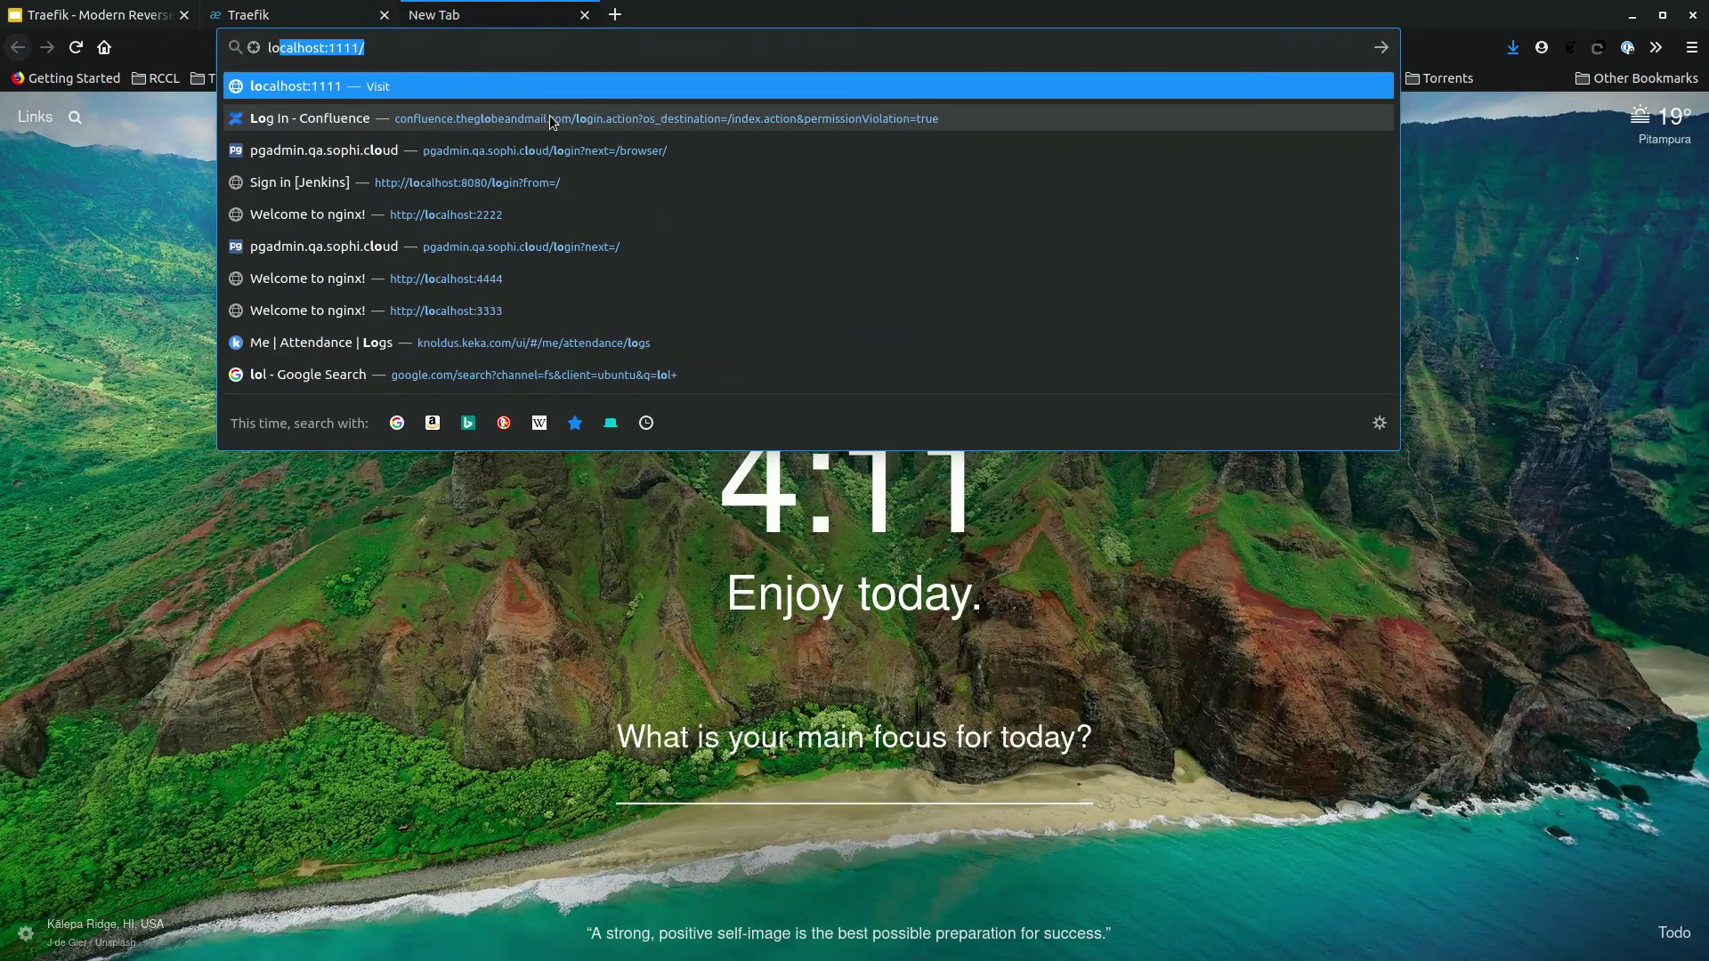
key("End")
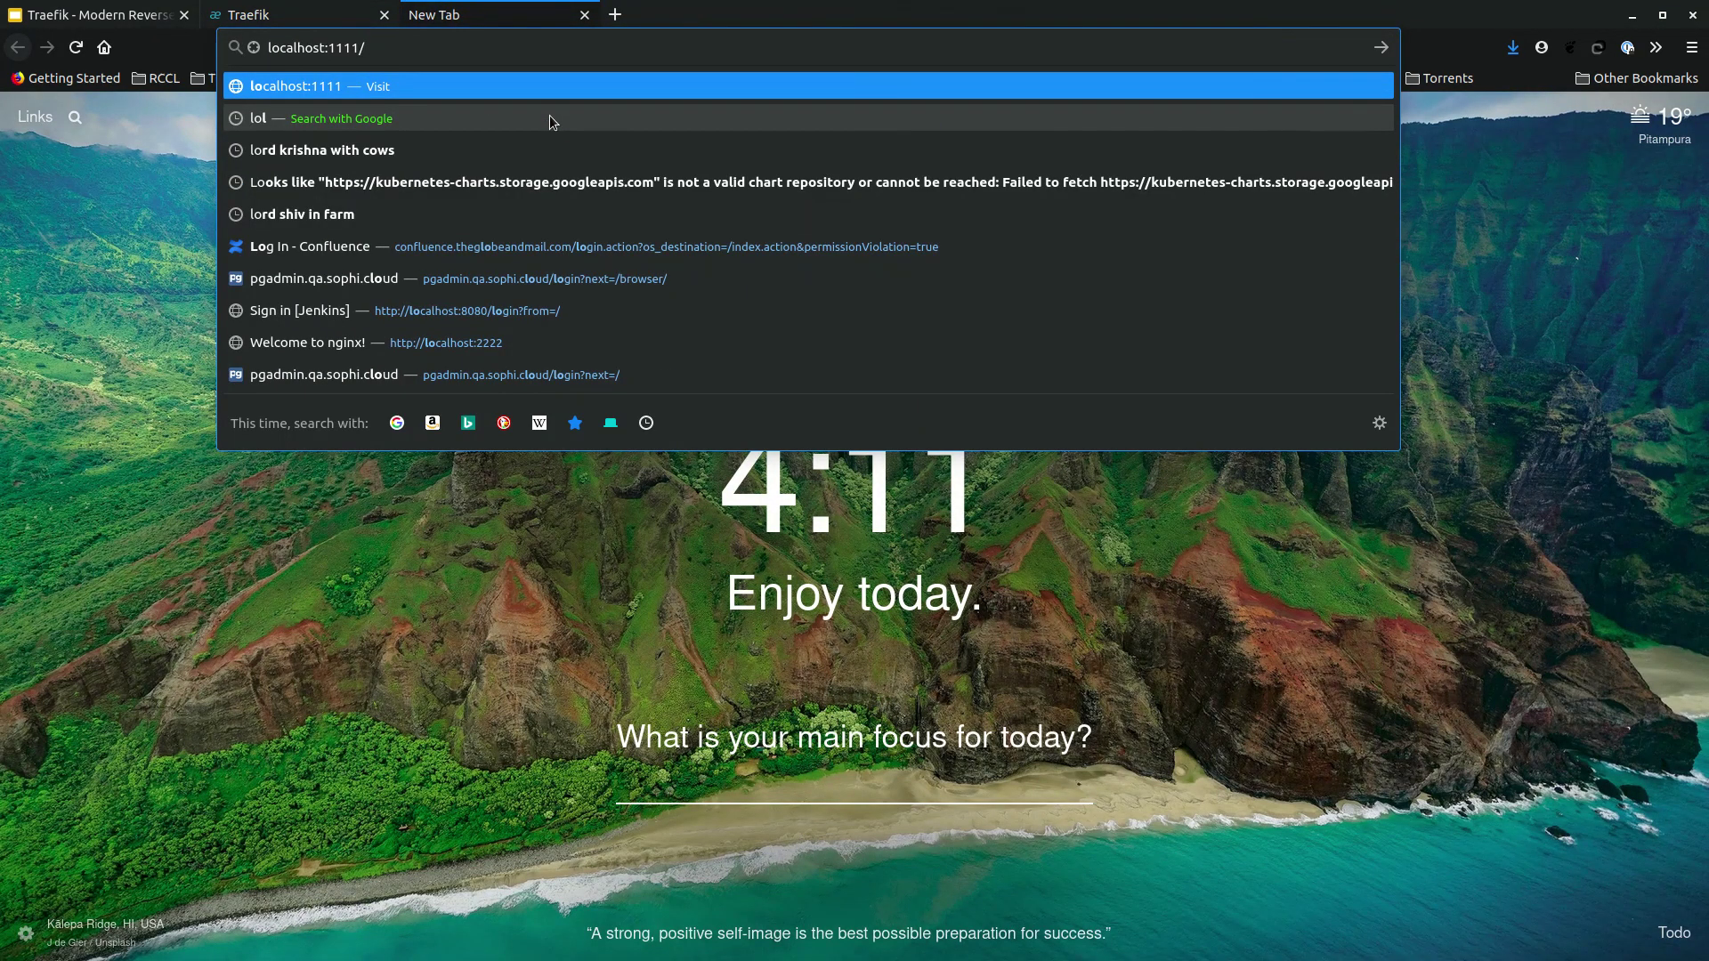
key("Return")
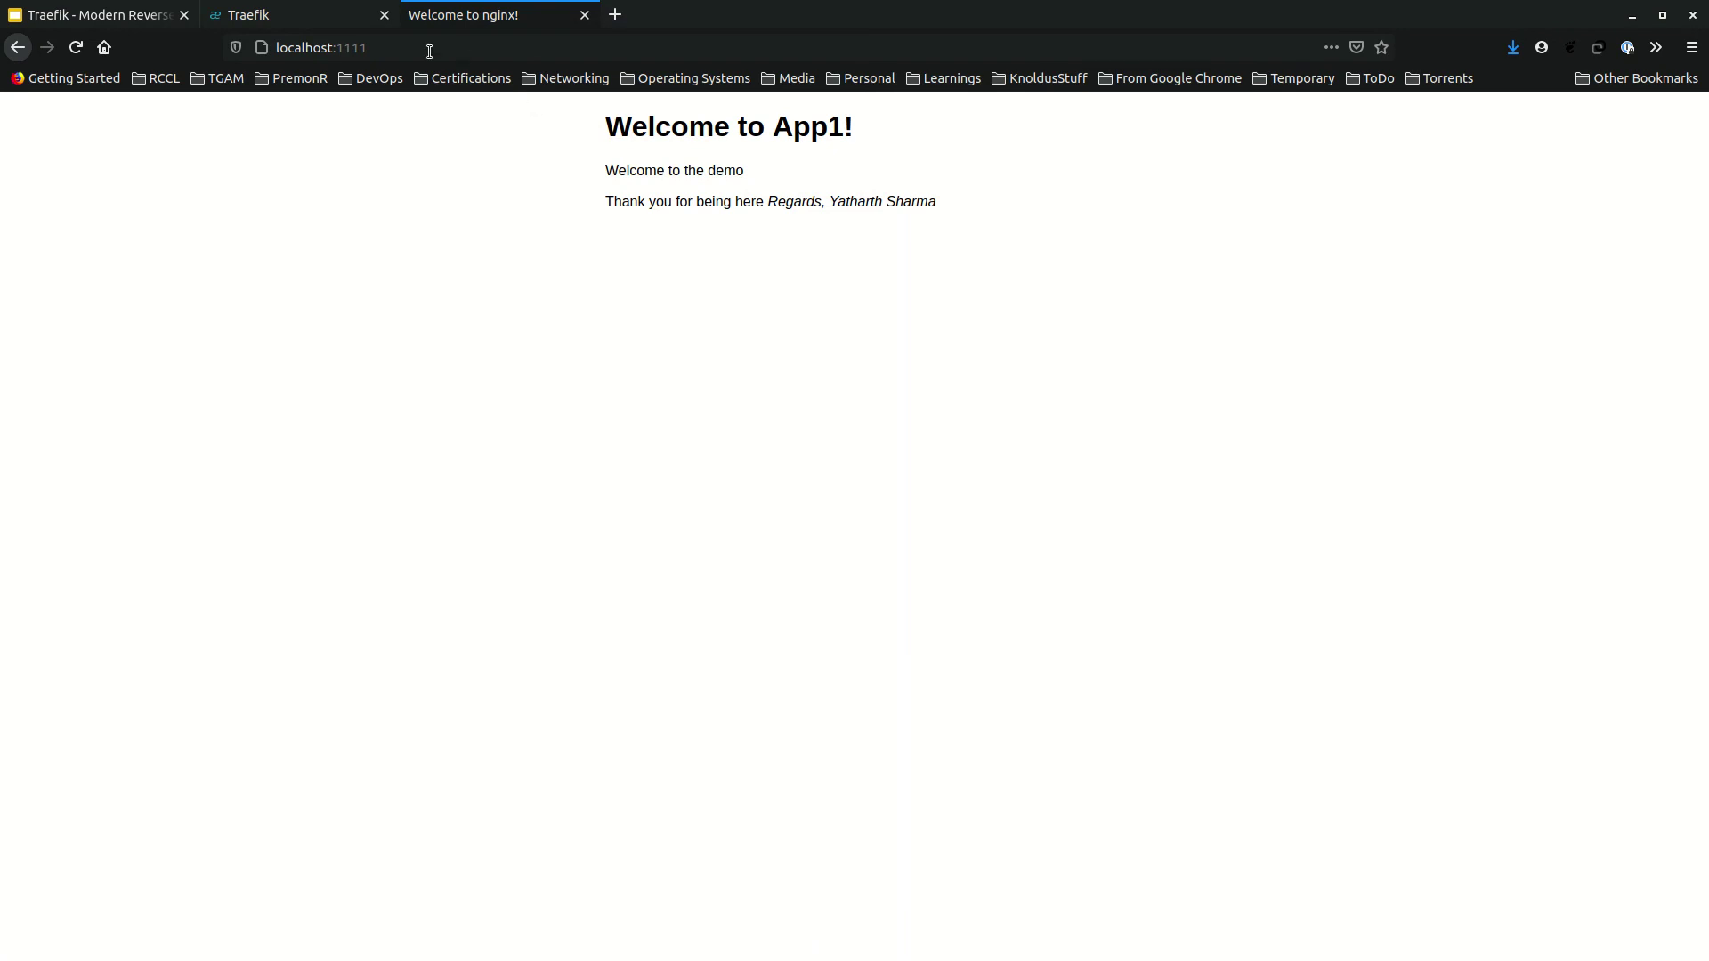
left_click(243, 7)
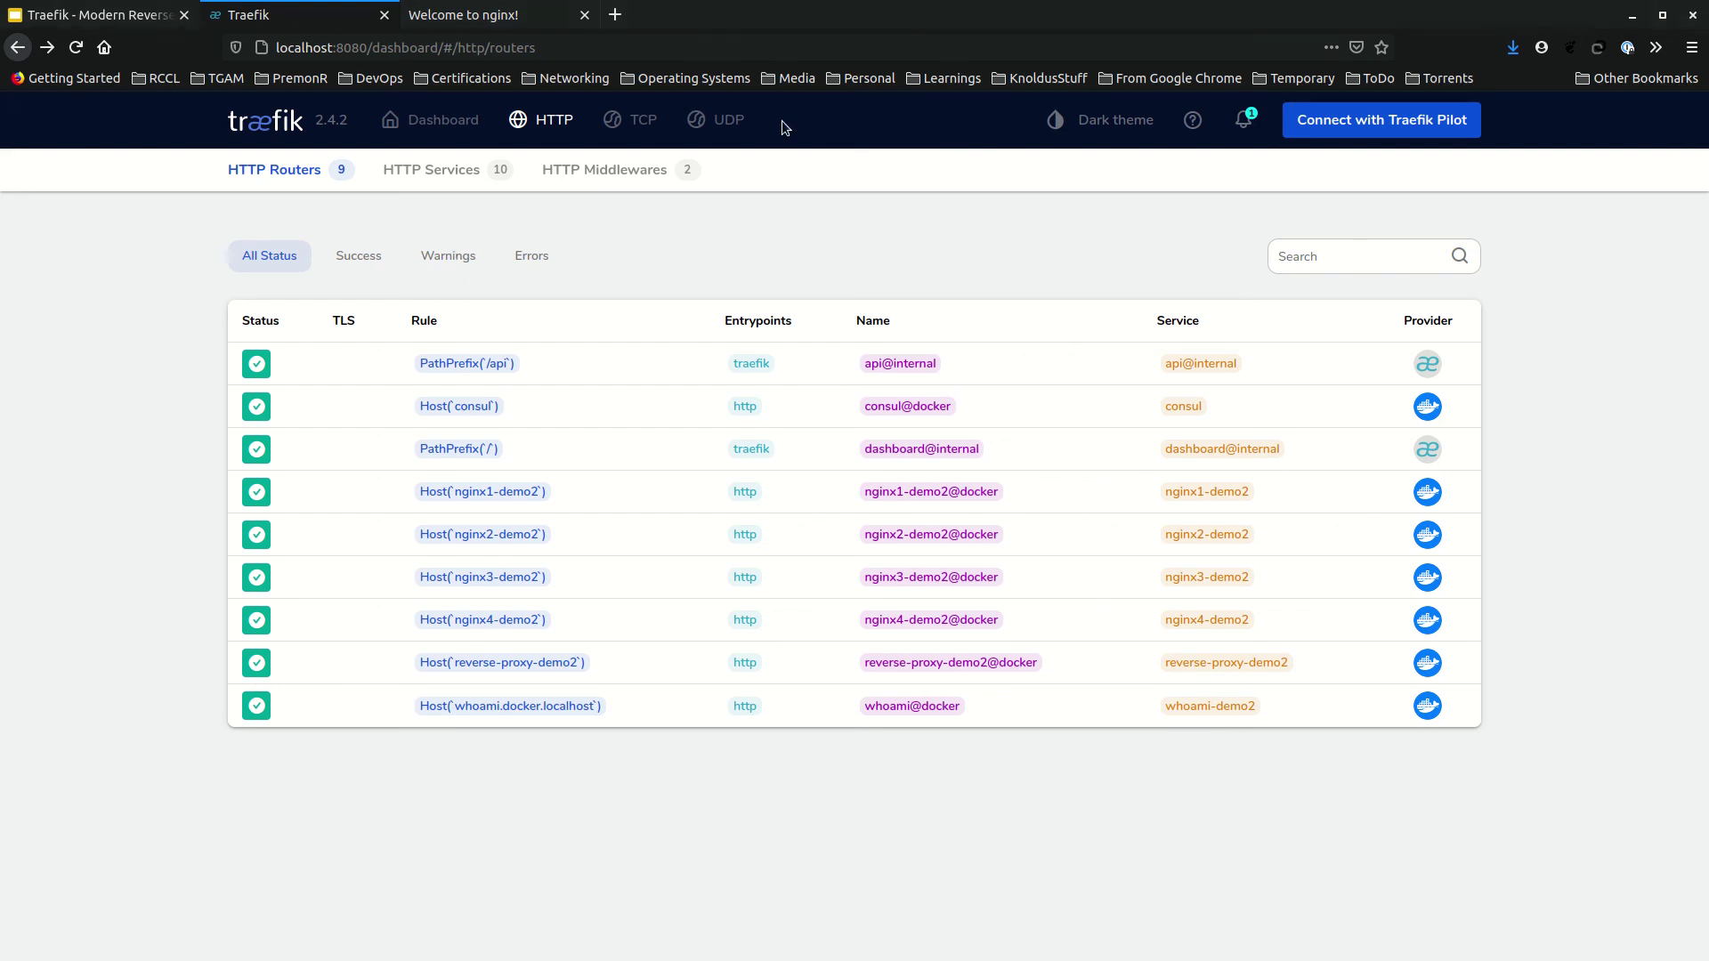
- Open whoami.docker.localhost in a new tab, examine the request details it returns, and go back to Traefik's HTTP router list
key("ctrl+t")
type("whoami.docker.localhost")
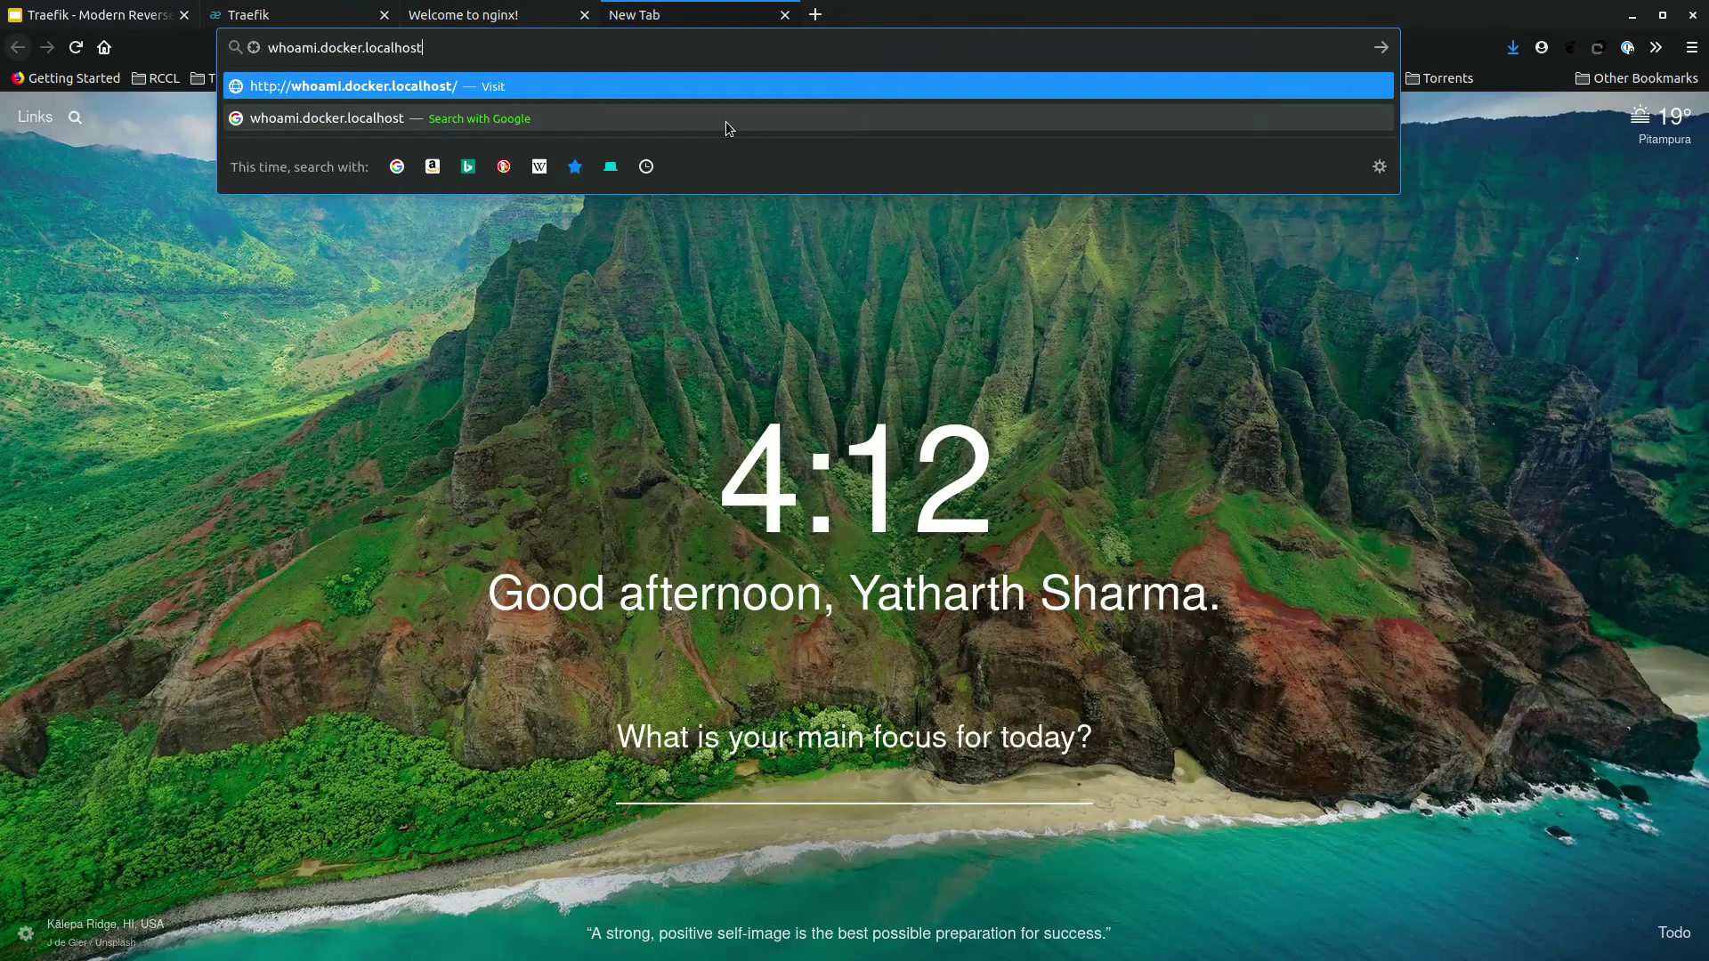
key("Return")
left_click_drag(17, 106, 184, 356)
left_click(338, 358)
left_click_drag(258, 343, 36, 107)
left_click(240, 258)
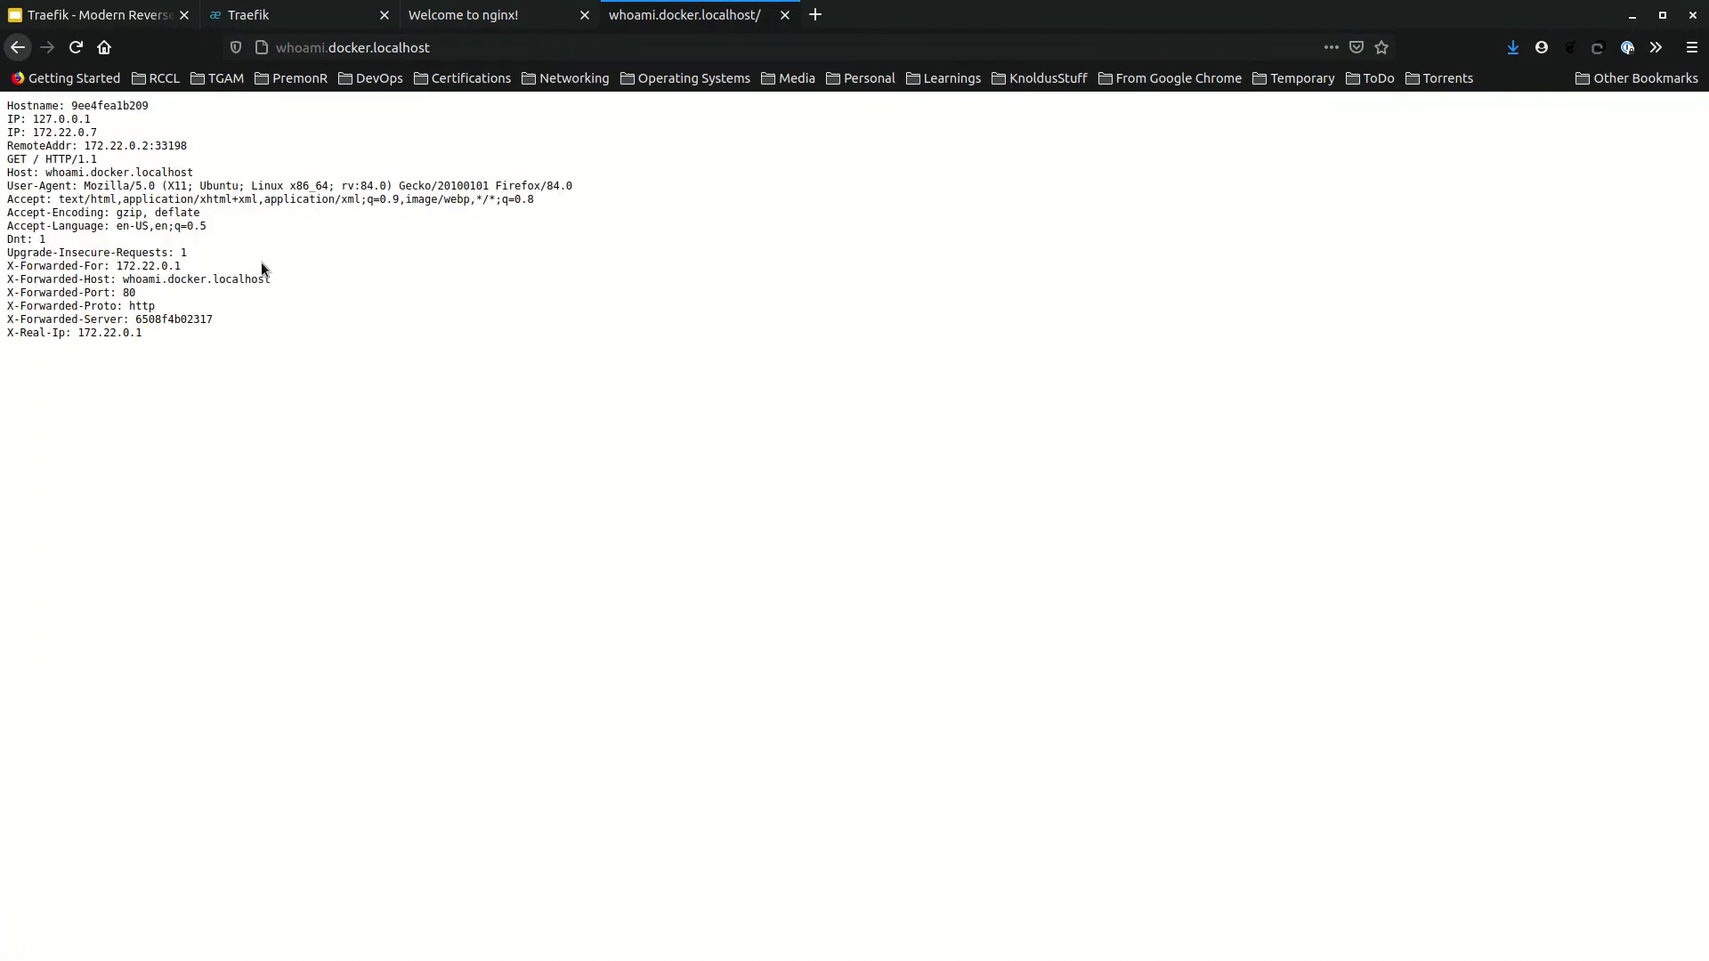
left_click(343, 16)
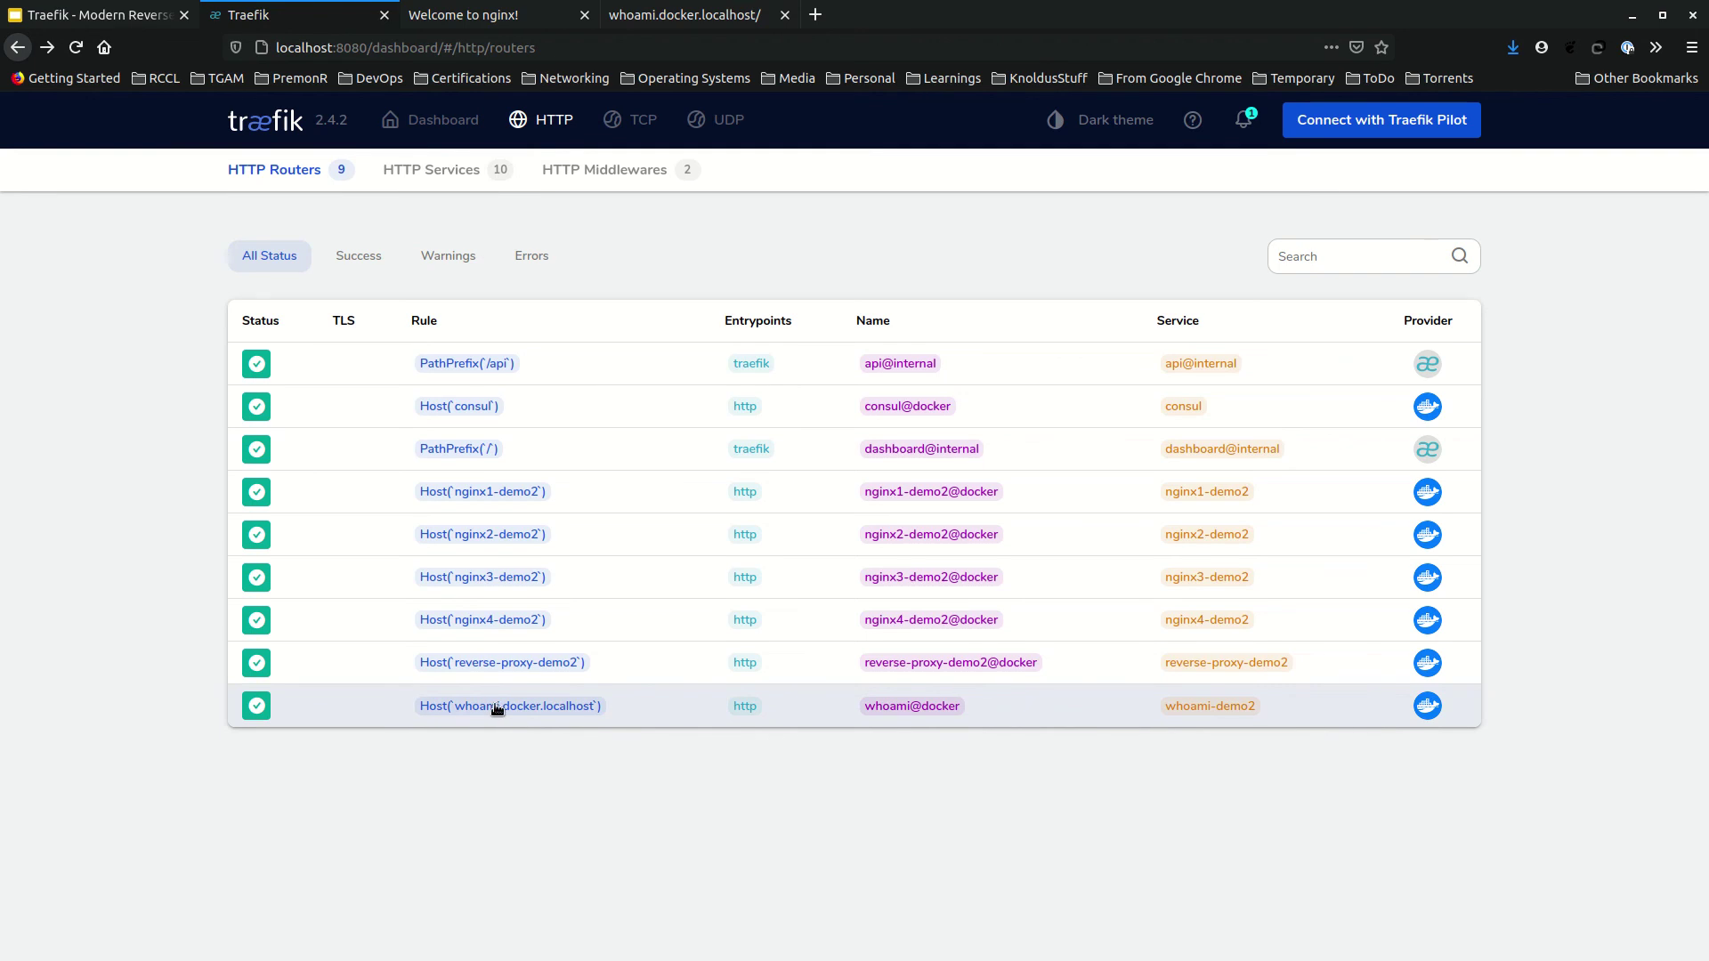
left_click(983, 710)
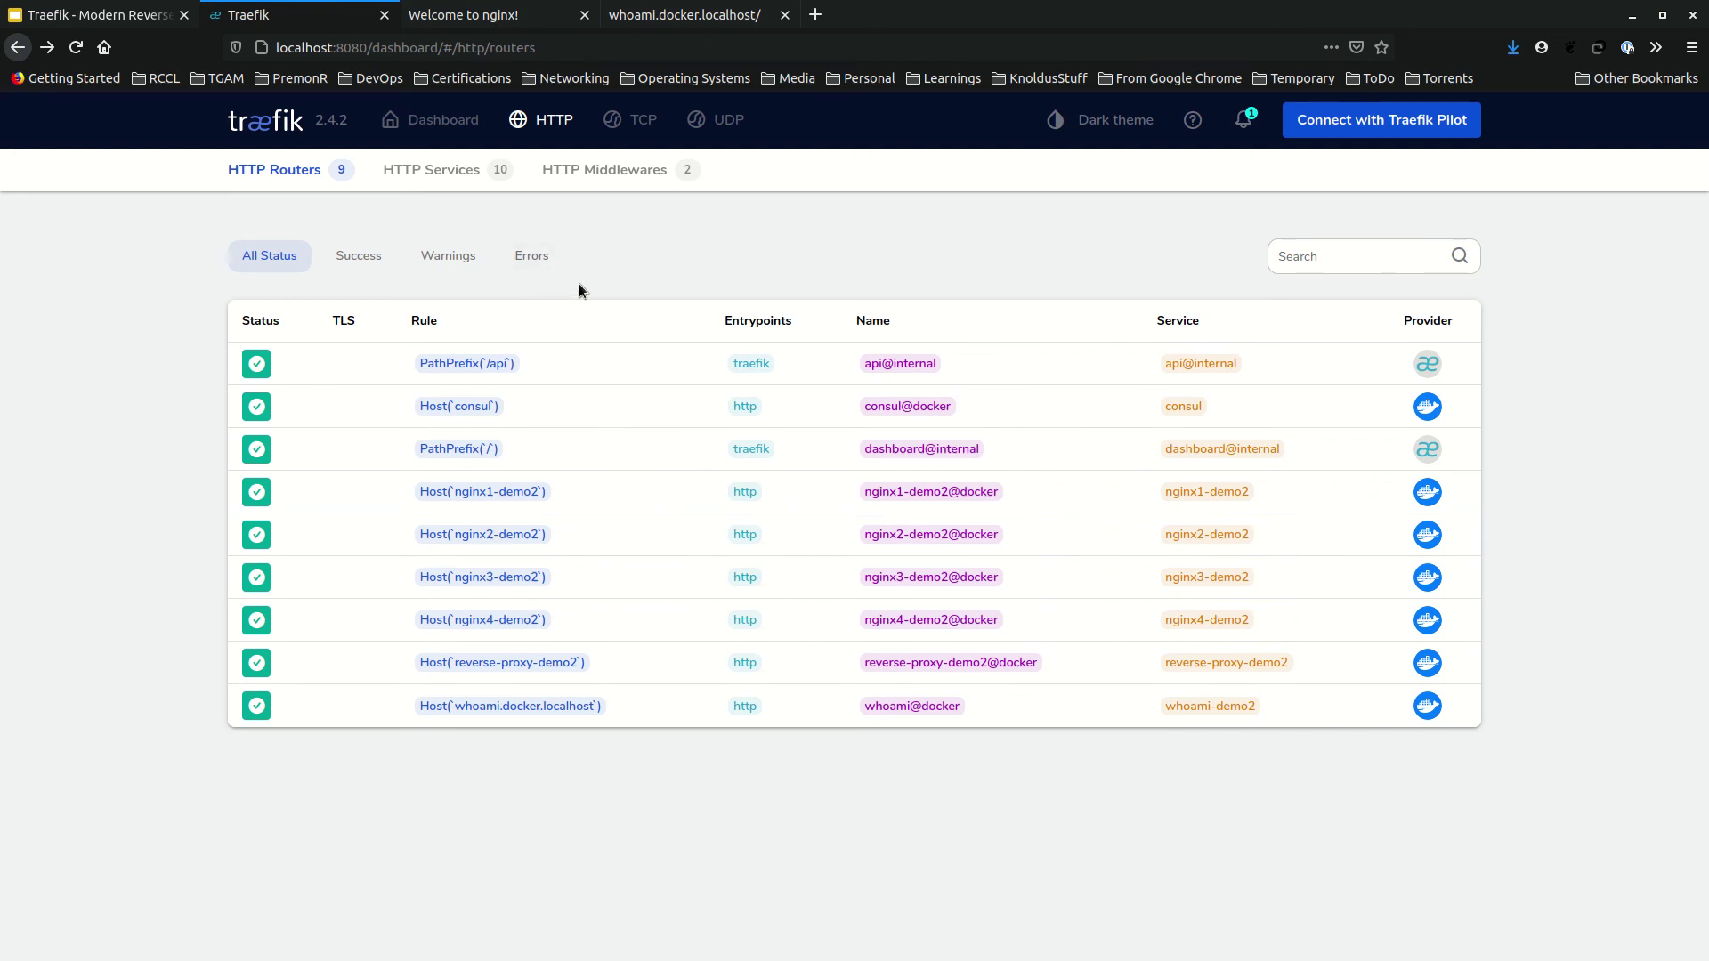
- Open the Excalidraw whiteboard in a new tab with an empty canvas area beside the existing reverse proxy diagram
left_click(148, 24)
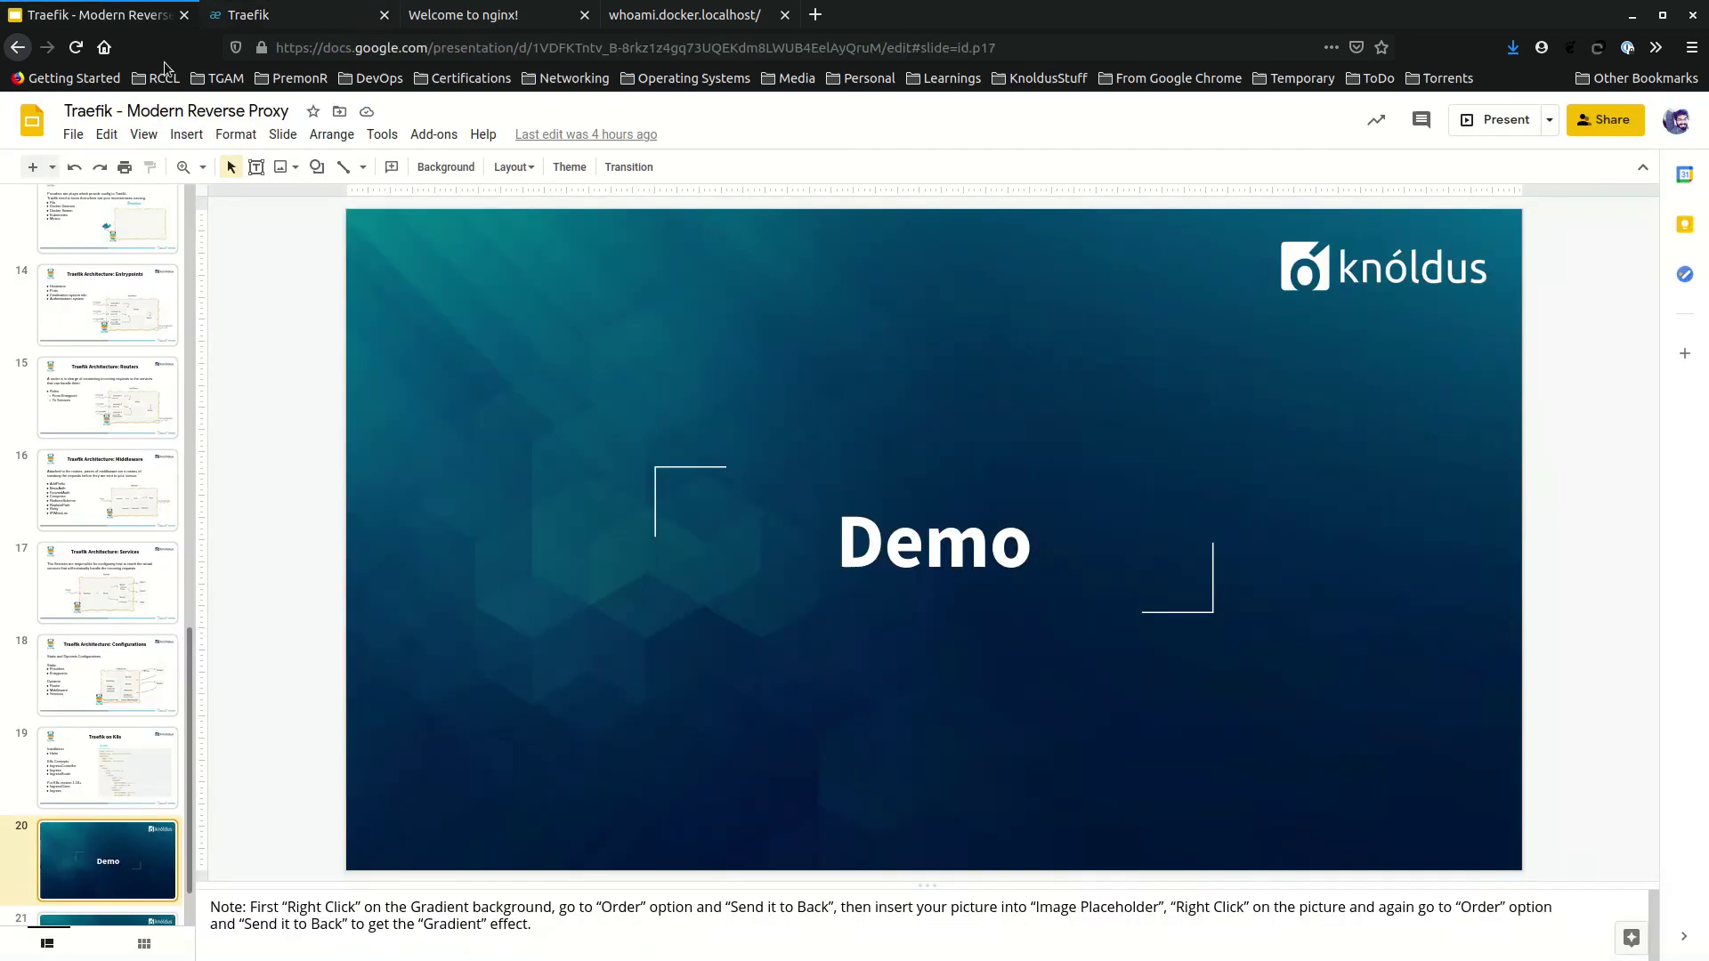
left_click(815, 15)
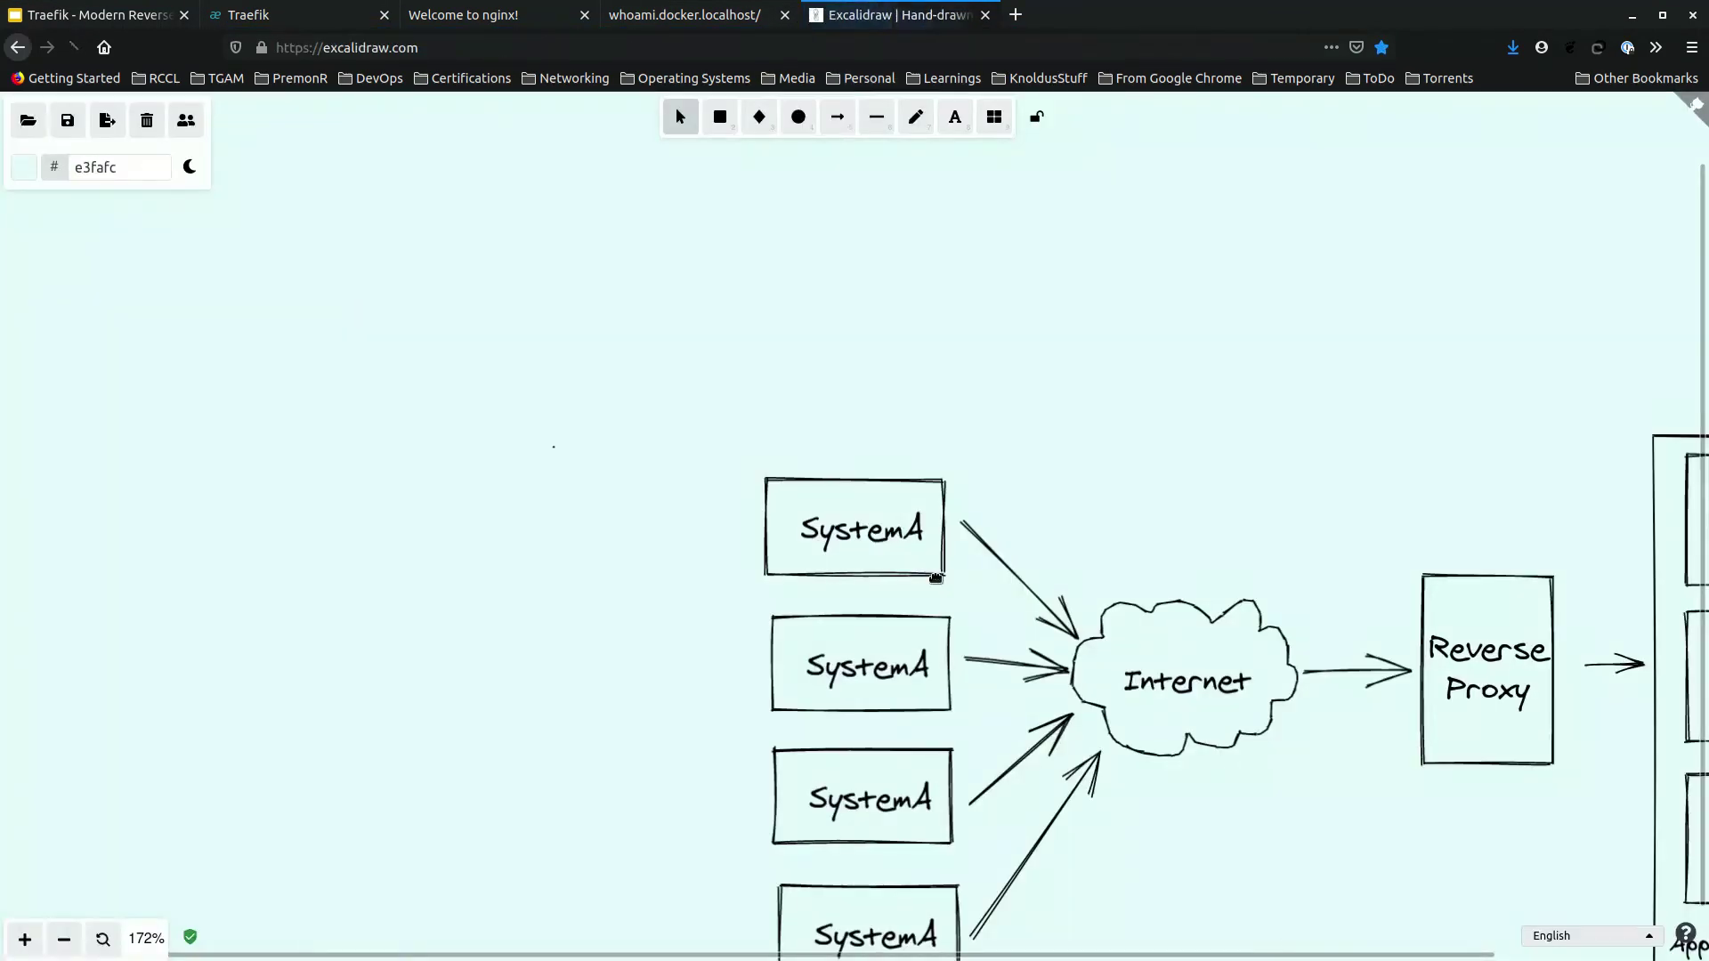
left_click_drag(977, 594, 1013, 645)
scroll(1013, 645, "left", 5)
scroll(1013, 645, "up", 3)
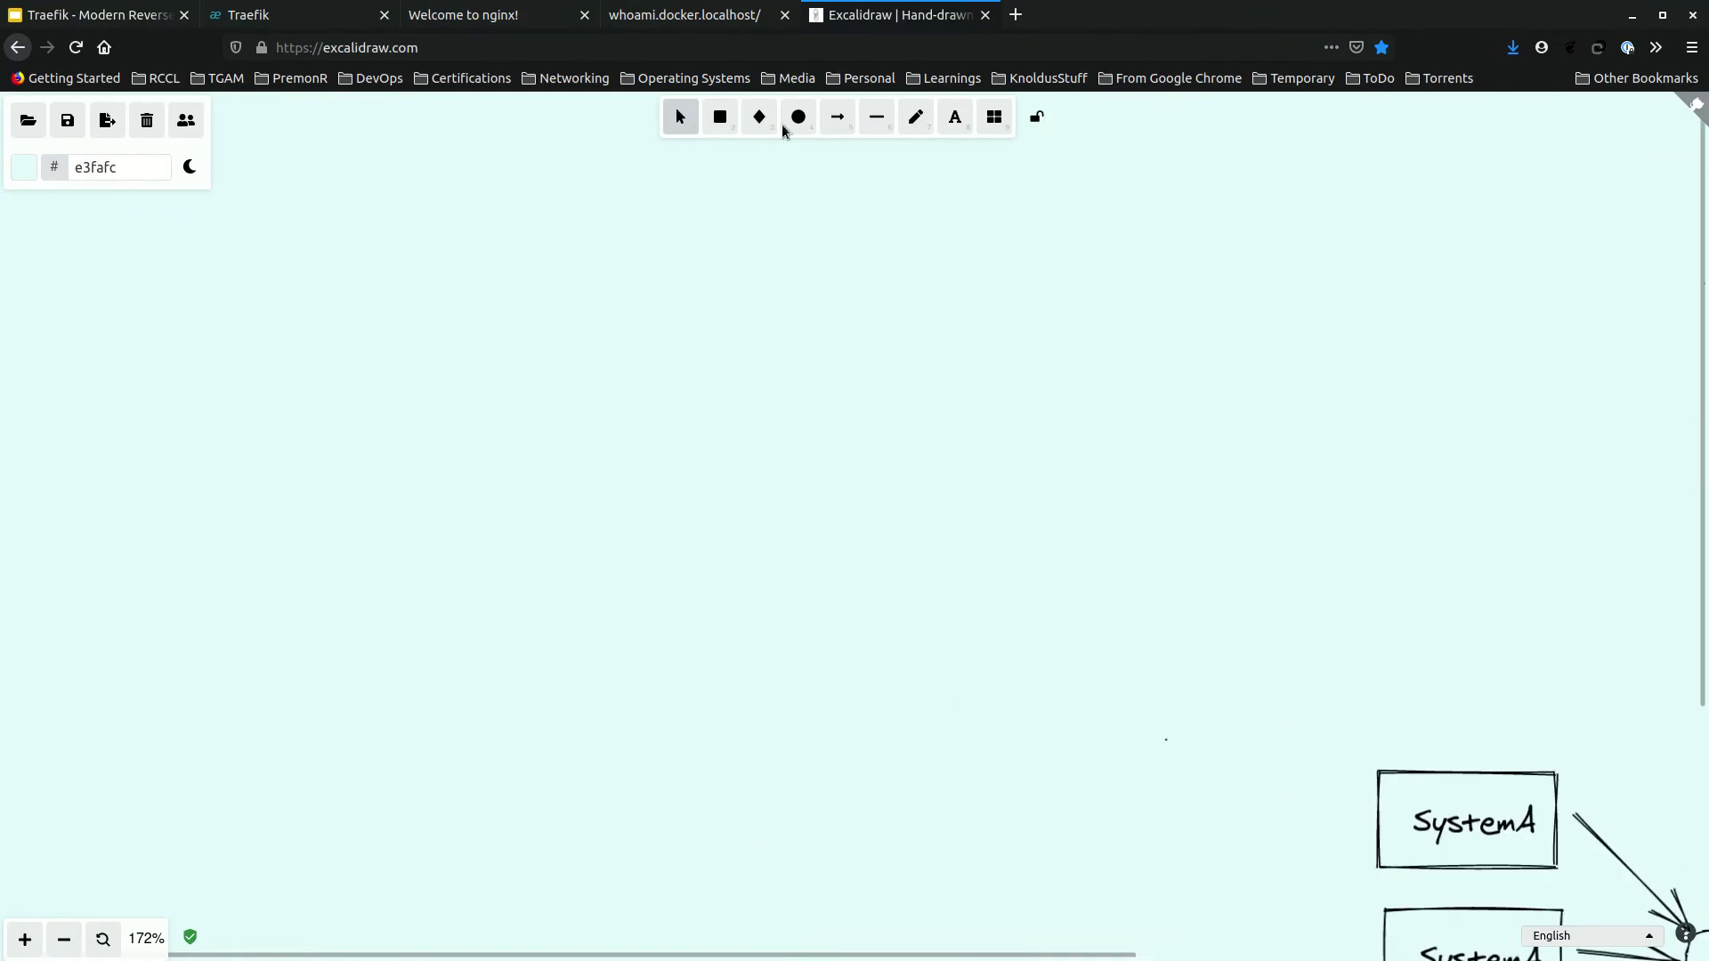
- Draw three freehand ovals stacked vertically on the empty canvas area with the Draw tool
left_click(888, 122)
mouse_move(591, 279)
left_mouse_down()
mouse_move(526, 275)
mouse_move(618, 362)
mouse_move(588, 267)
left_mouse_up()
key("7")
mouse_move(831, 254)
left_mouse_down()
mouse_move(854, 282)
mouse_move(834, 249)
left_mouse_up()
mouse_move(828, 380)
left_mouse_down()
mouse_move(847, 392)
mouse_move(829, 382)
left_mouse_up()
left_click_drag(853, 532, 848, 525)
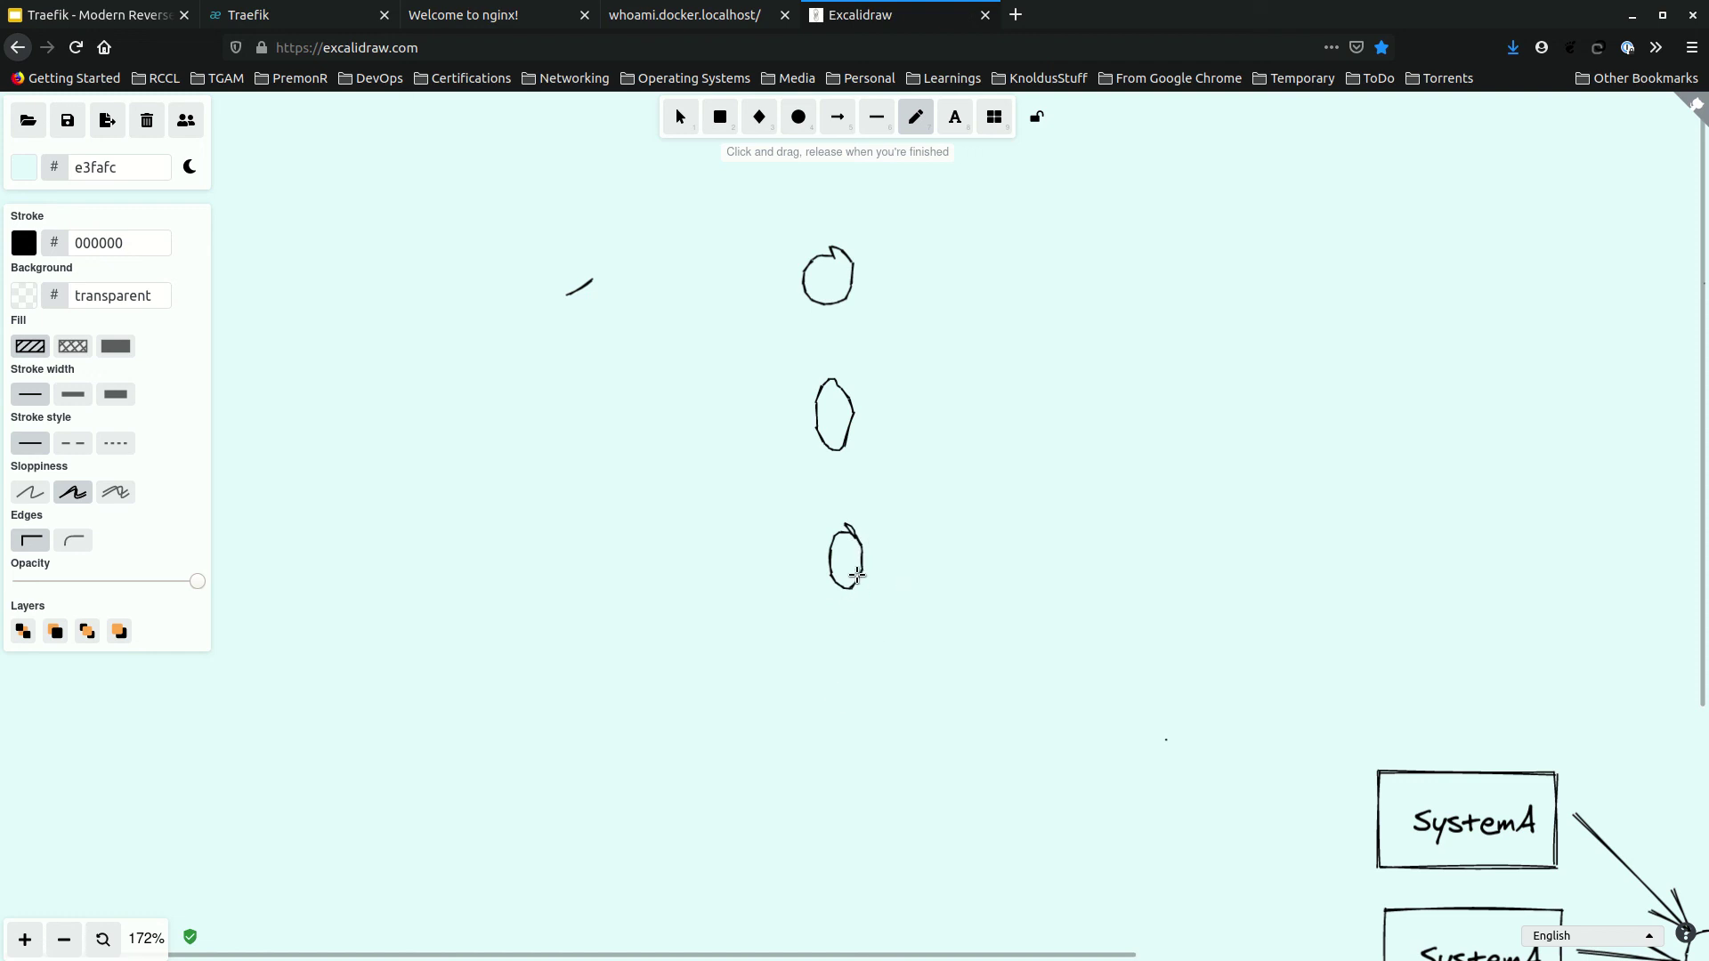
- Sketch a circle to the left of the ovals with a box lettered KV directly below it
mouse_move(612, 380)
left_mouse_down()
mouse_move(595, 377)
mouse_move(629, 406)
mouse_move(614, 380)
left_mouse_up()
mouse_move(532, 465)
left_mouse_down()
mouse_move(530, 507)
mouse_move(535, 486)
mouse_move(549, 505)
mouse_move(586, 466)
left_mouse_up()
mouse_move(503, 523)
left_mouse_down()
mouse_move(595, 524)
mouse_move(598, 442)
mouse_move(514, 440)
mouse_move(519, 534)
left_mouse_up()
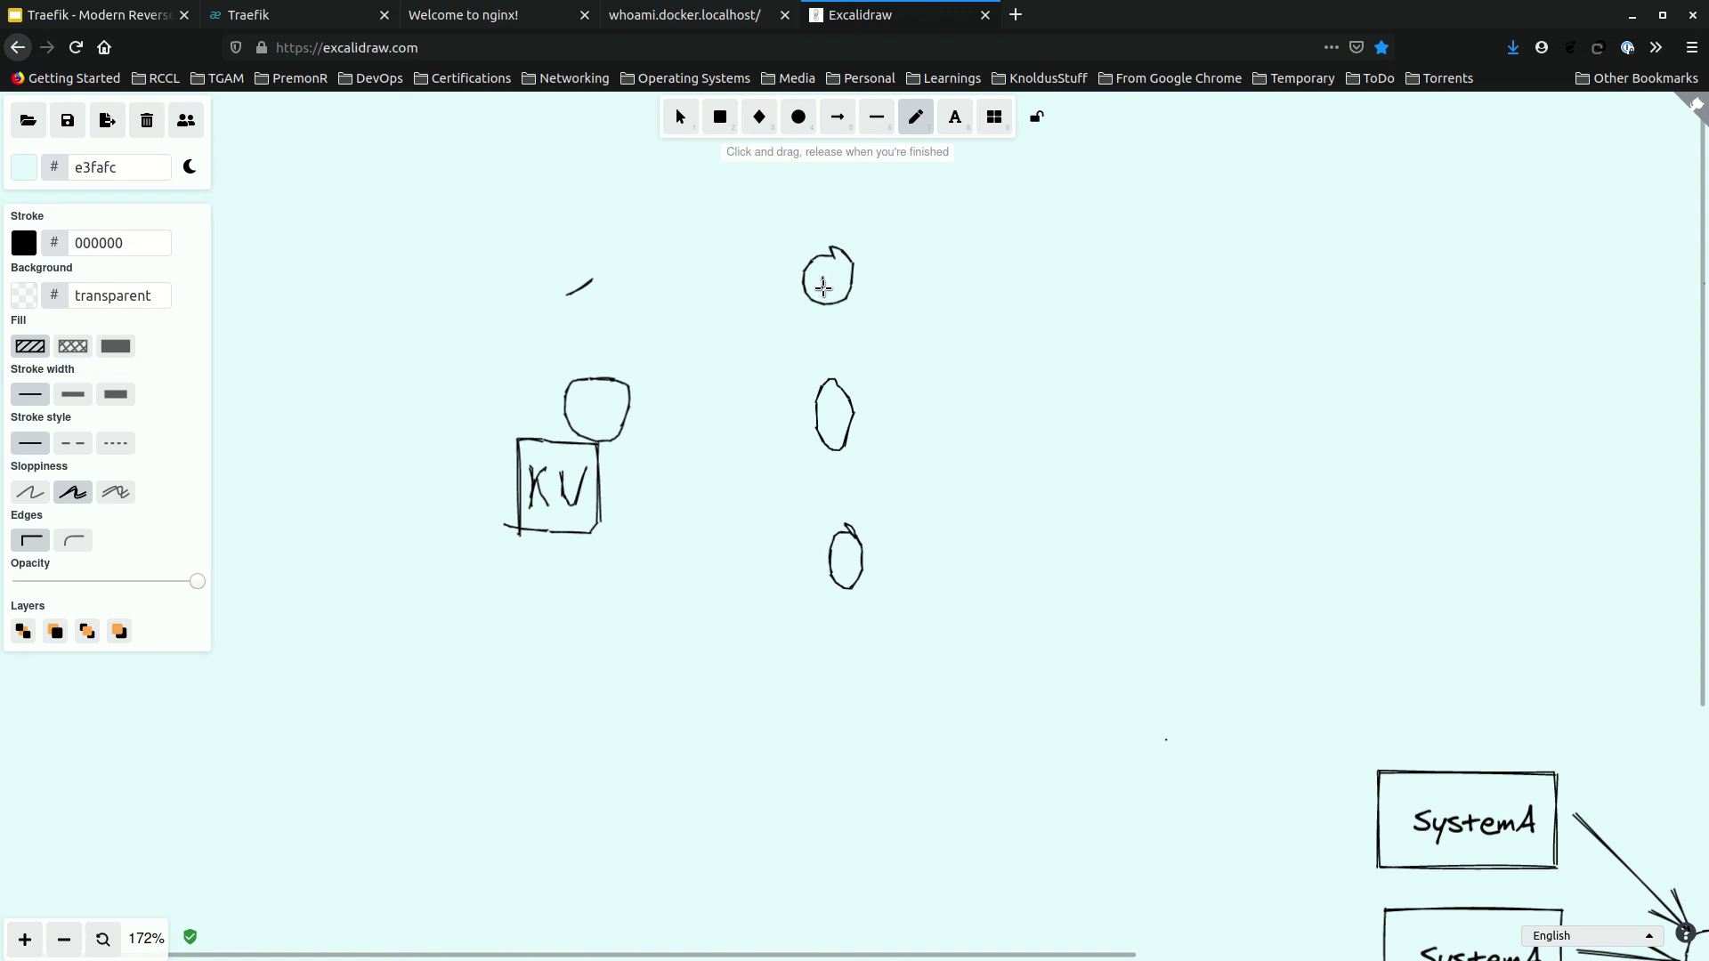
- Draw a freehand arrow from each of the three ovals to the circle above the KV box
mouse_move(808, 288)
left_mouse_down()
mouse_move(630, 364)
mouse_move(664, 390)
left_mouse_up()
mouse_move(810, 416)
left_mouse_down()
mouse_move(670, 403)
mouse_move(663, 430)
left_mouse_up()
mouse_move(828, 543)
left_mouse_down()
mouse_move(641, 441)
mouse_move(650, 418)
mouse_move(672, 437)
left_mouse_up()
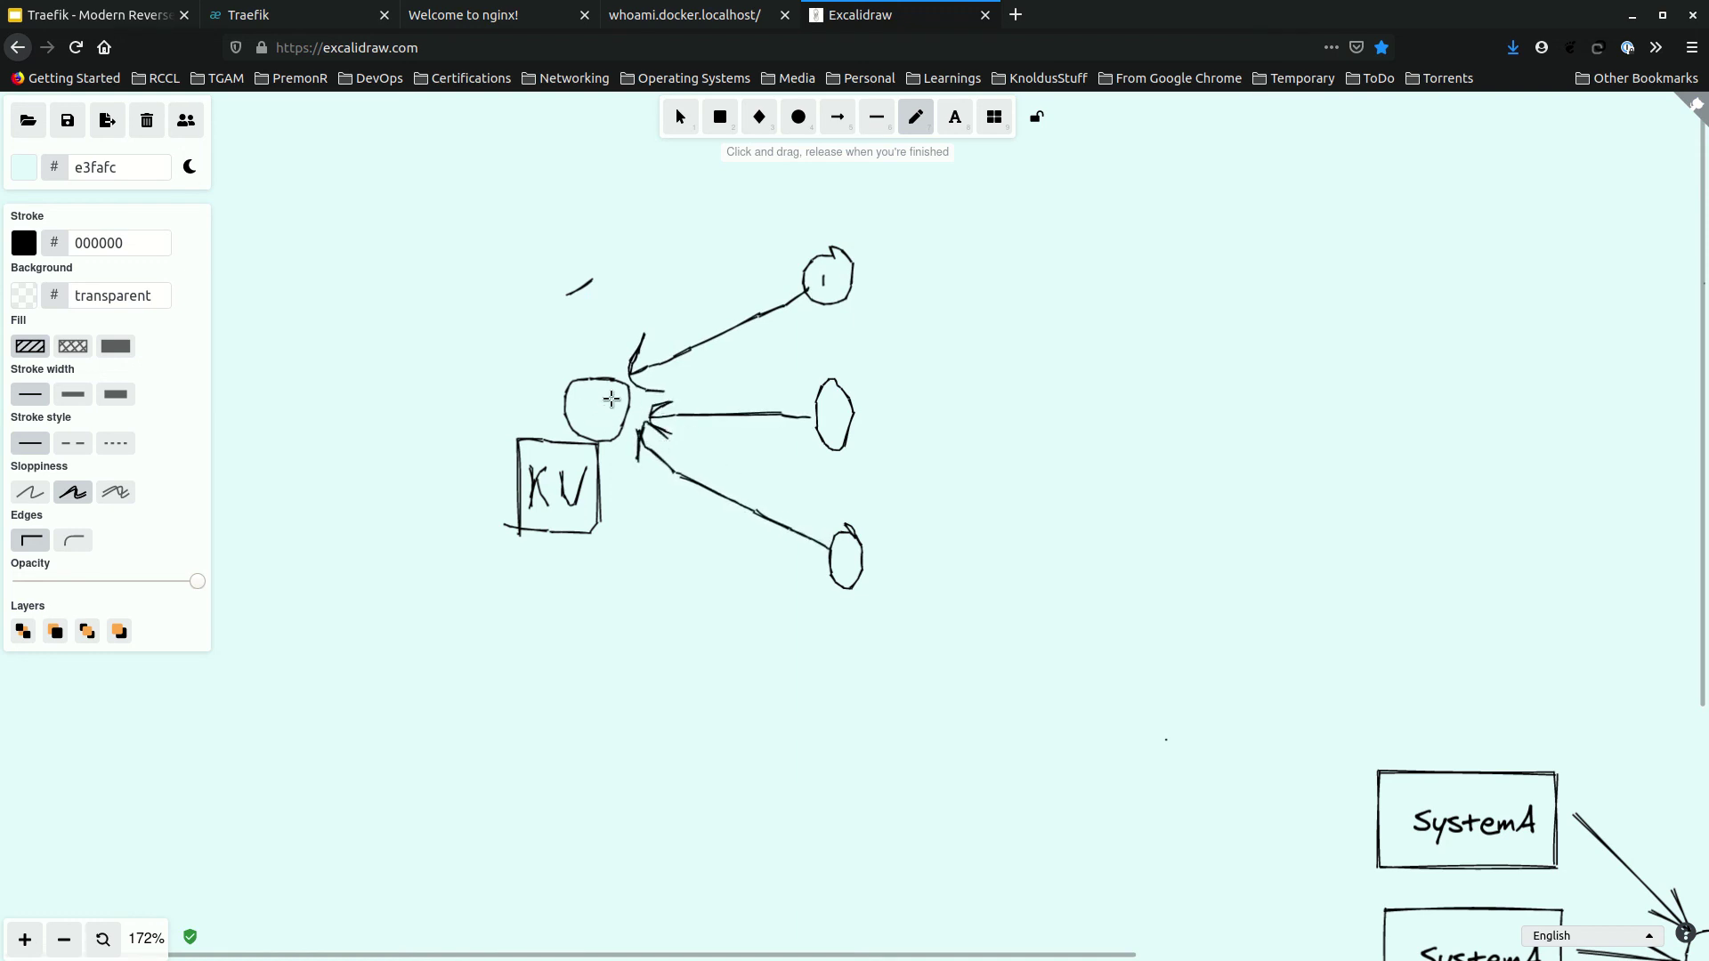
- Draw a small square inside the circle above the KV box, and mark the ovals T within a tall freehand outline
mouse_move(604, 406)
left_mouse_down()
mouse_move(580, 419)
mouse_move(606, 408)
left_mouse_up()
mouse_move(828, 319)
left_mouse_down()
mouse_move(856, 317)
mouse_move(853, 352)
left_mouse_up()
mouse_move(859, 427)
left_mouse_down()
mouse_move(884, 429)
mouse_move(872, 455)
left_mouse_up()
mouse_move(862, 570)
left_mouse_down()
mouse_move(890, 571)
mouse_move(880, 599)
left_mouse_up()
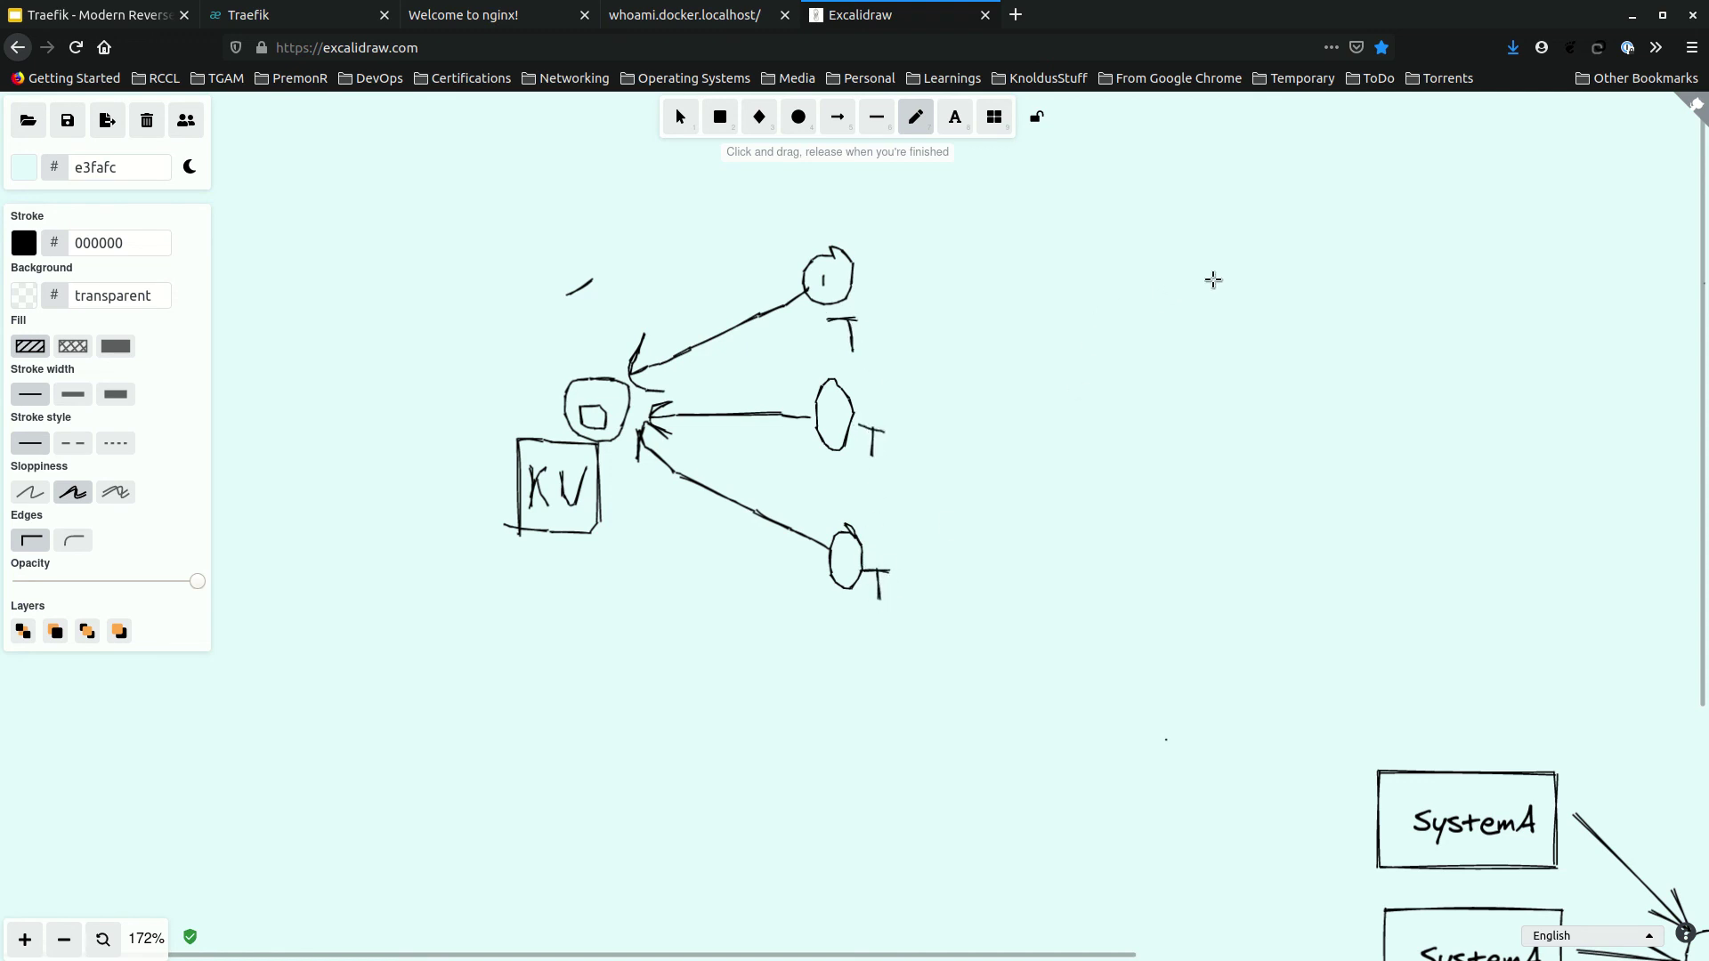
mouse_move(884, 216)
left_mouse_down()
mouse_move(782, 668)
mouse_move(977, 561)
mouse_move(933, 174)
mouse_move(886, 215)
left_mouse_up()
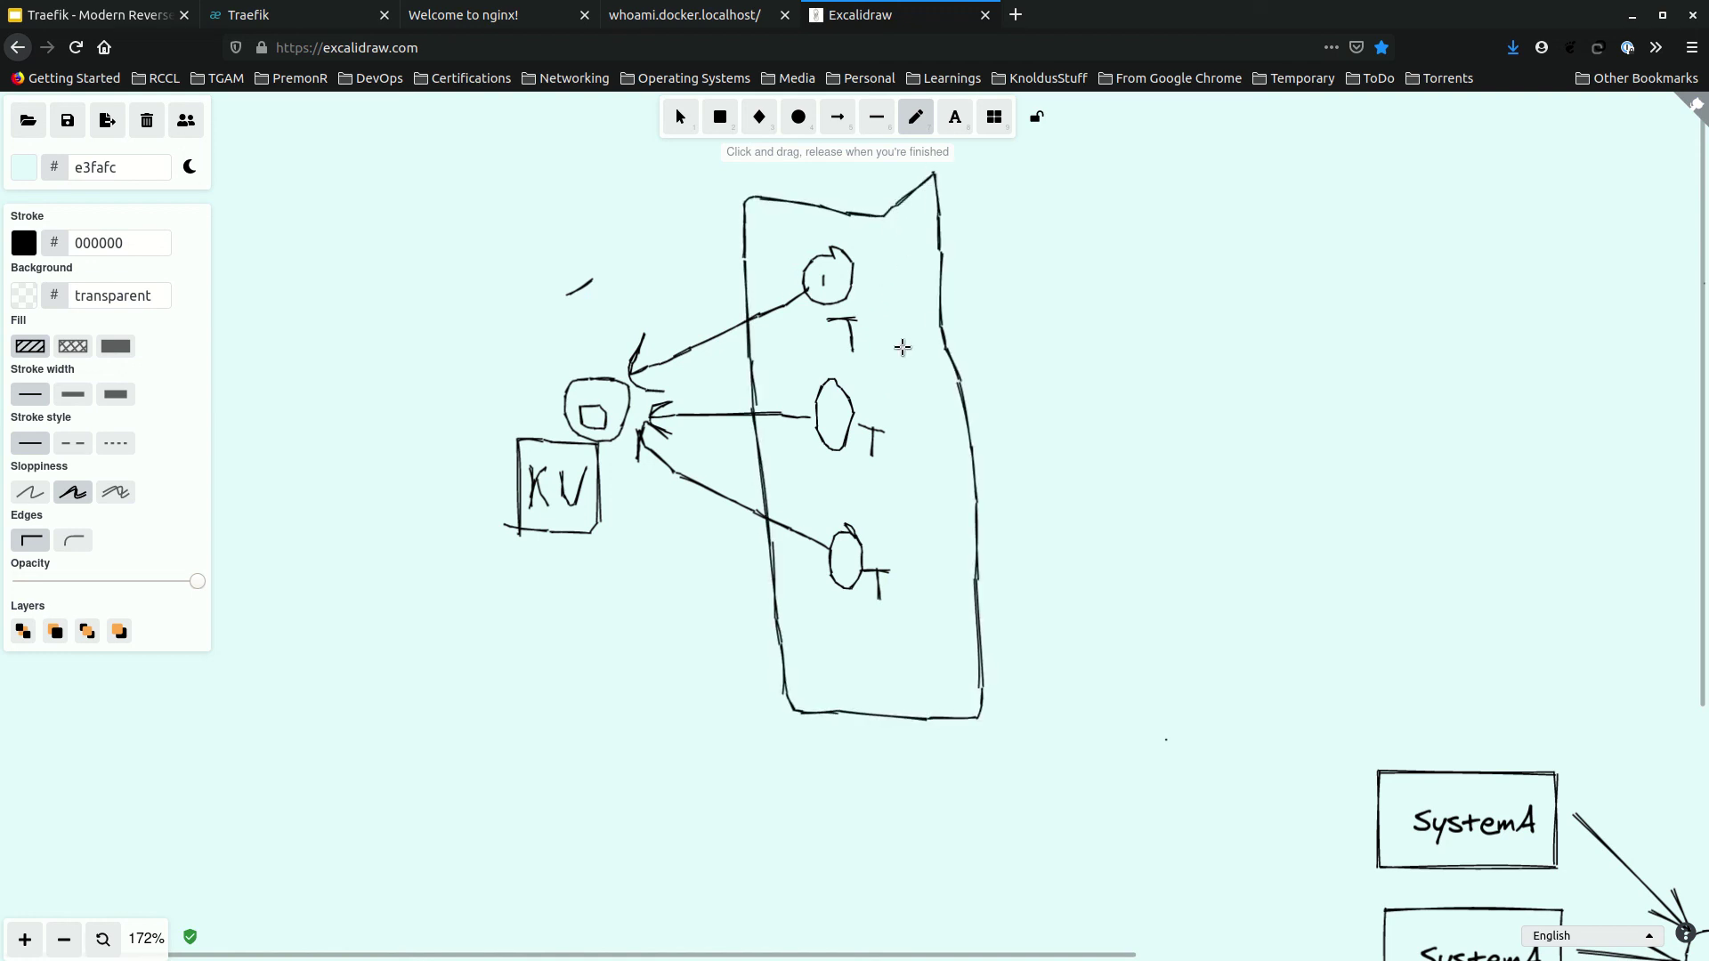
- Draw an arrow into the top oval and another from it toward a small box enclosed by a large outline
left_click_drag(479, 214, 784, 271)
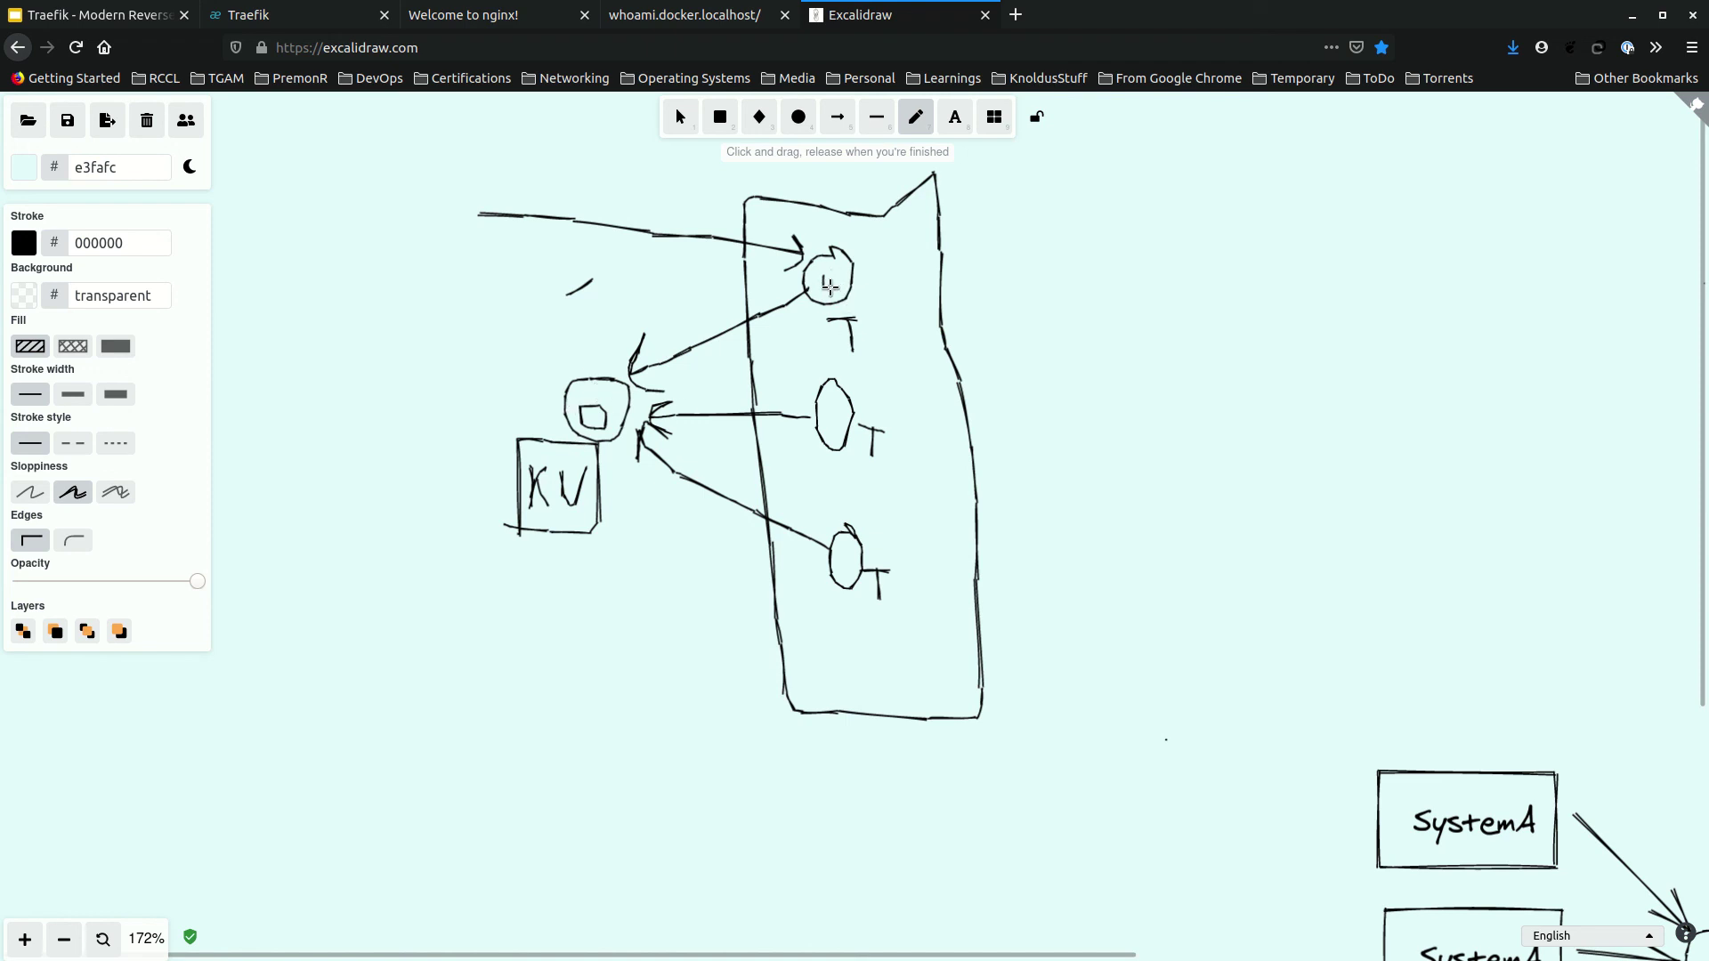
mouse_move(850, 275)
left_mouse_down()
mouse_move(1108, 266)
mouse_move(1118, 299)
left_mouse_up()
mouse_move(1238, 242)
left_mouse_down()
mouse_move(1203, 336)
mouse_move(1289, 245)
left_mouse_up()
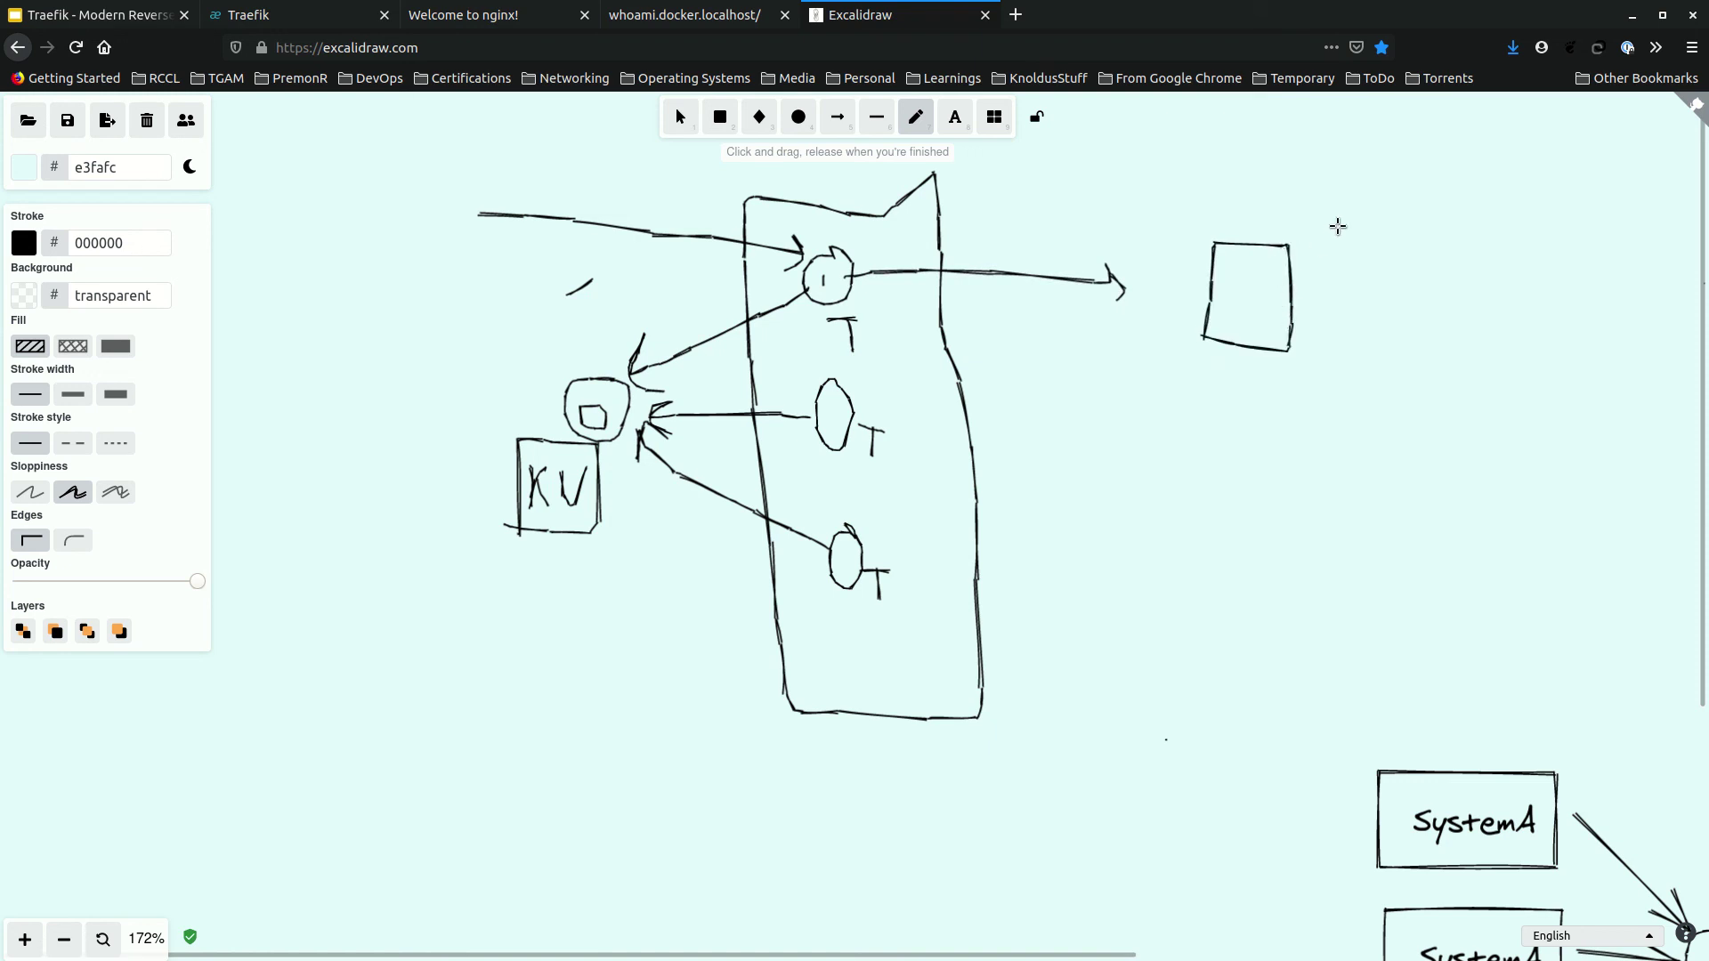
mouse_move(1380, 187)
left_mouse_down()
mouse_move(1095, 458)
mouse_move(1511, 293)
mouse_move(1349, 174)
left_mouse_up()
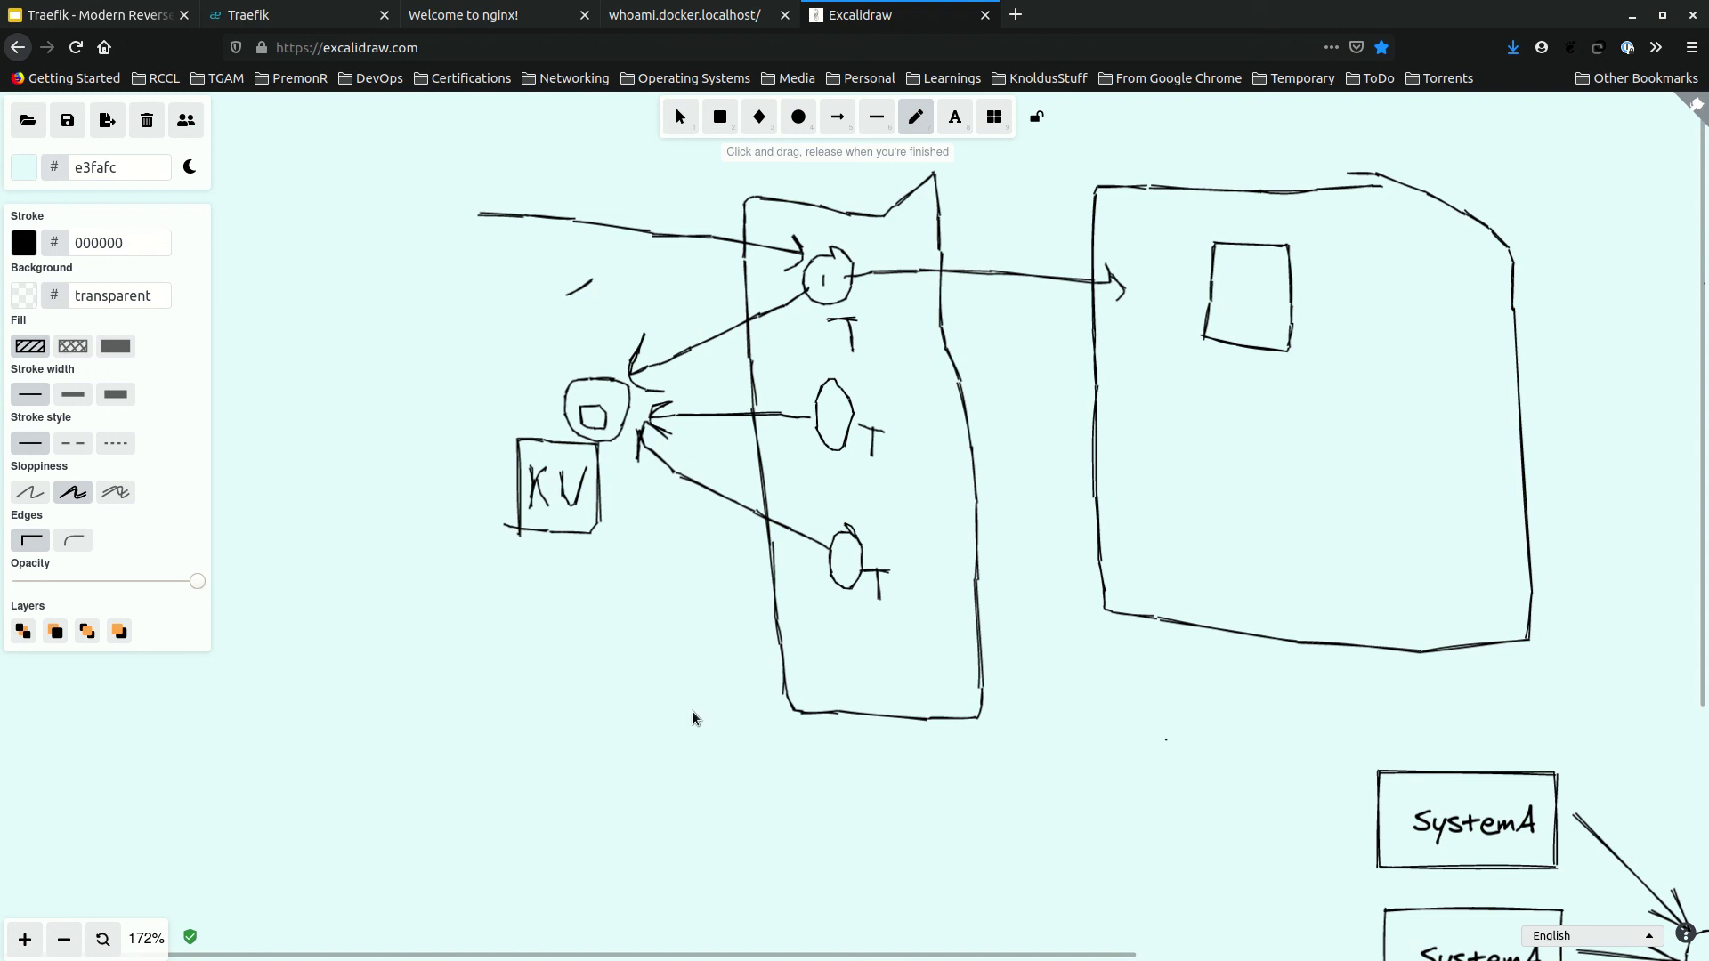
- Switch back to the Traefik dashboard and examine the whoami@docker router's entrypoint, service, TLS and middleware details
left_click(307, 19)
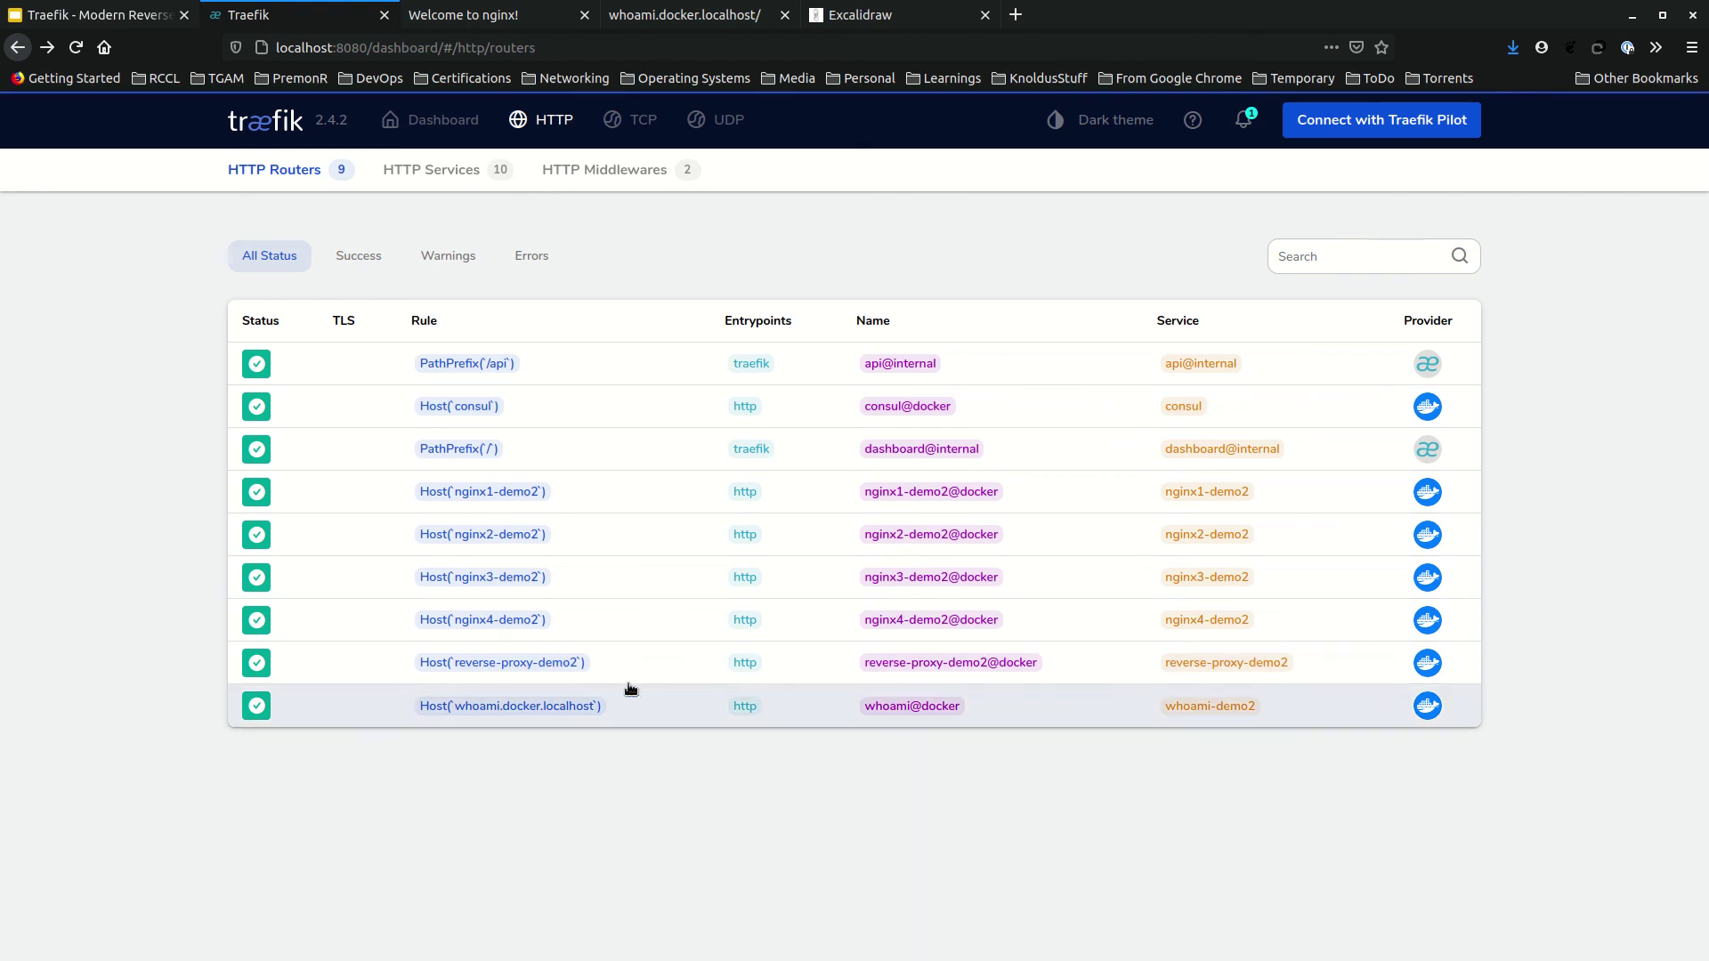
left_click(408, 714)
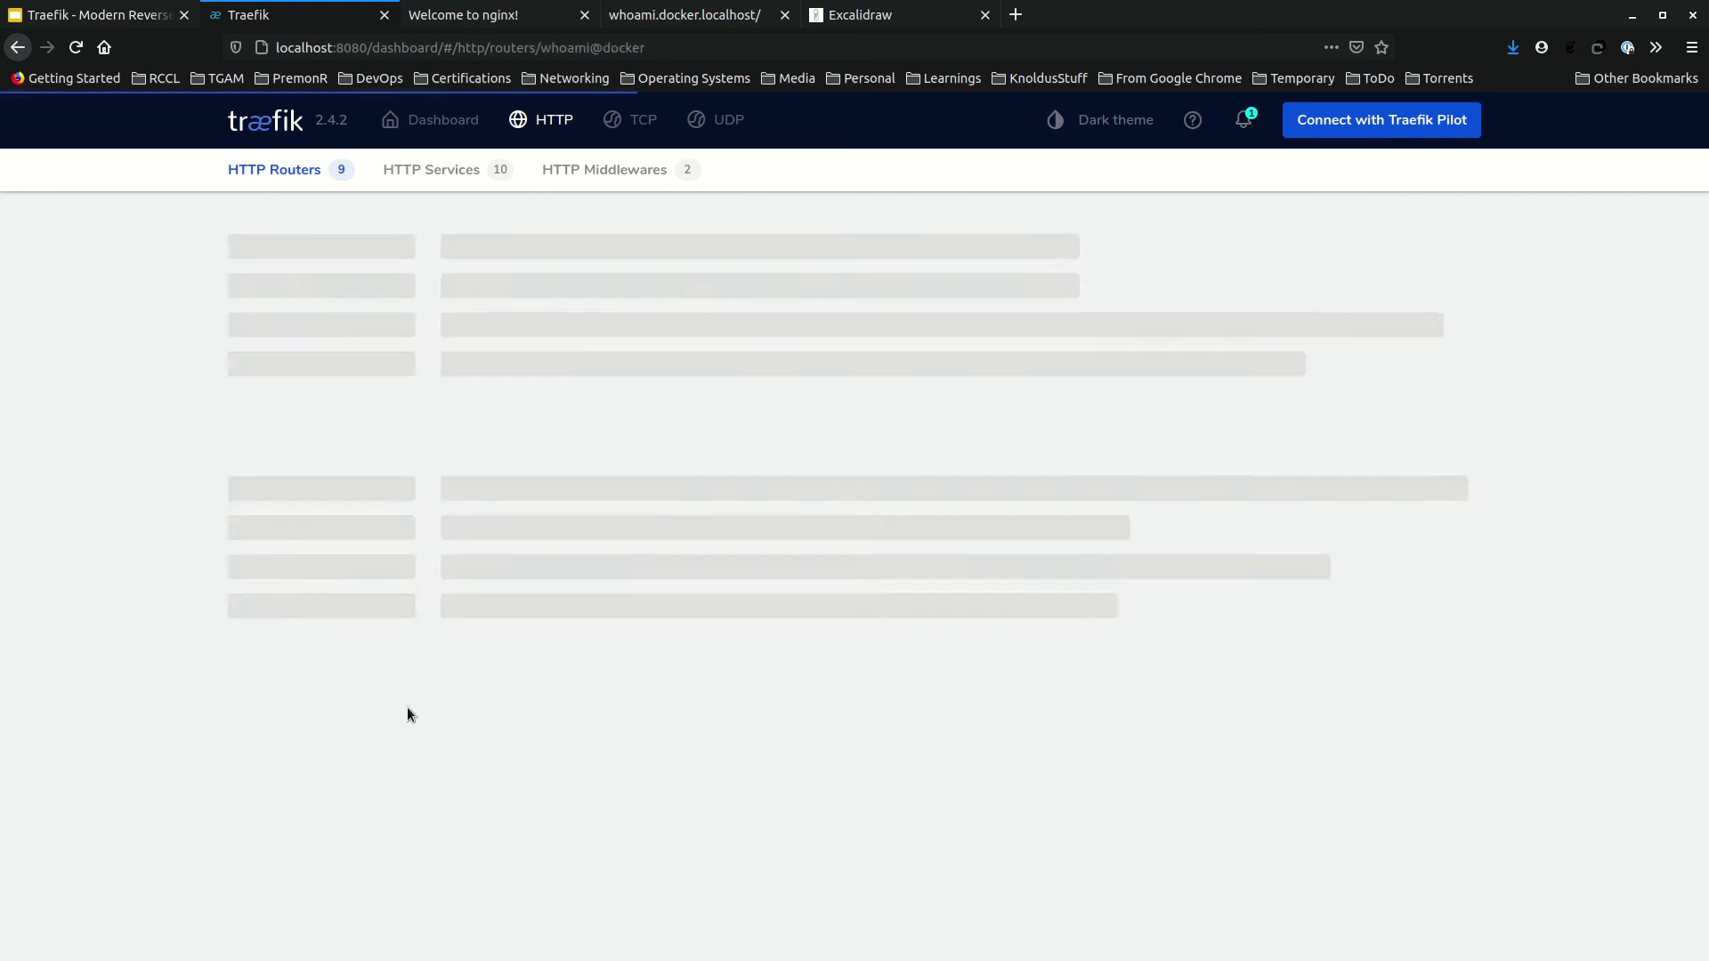
scroll(743, 614, "down", 3)
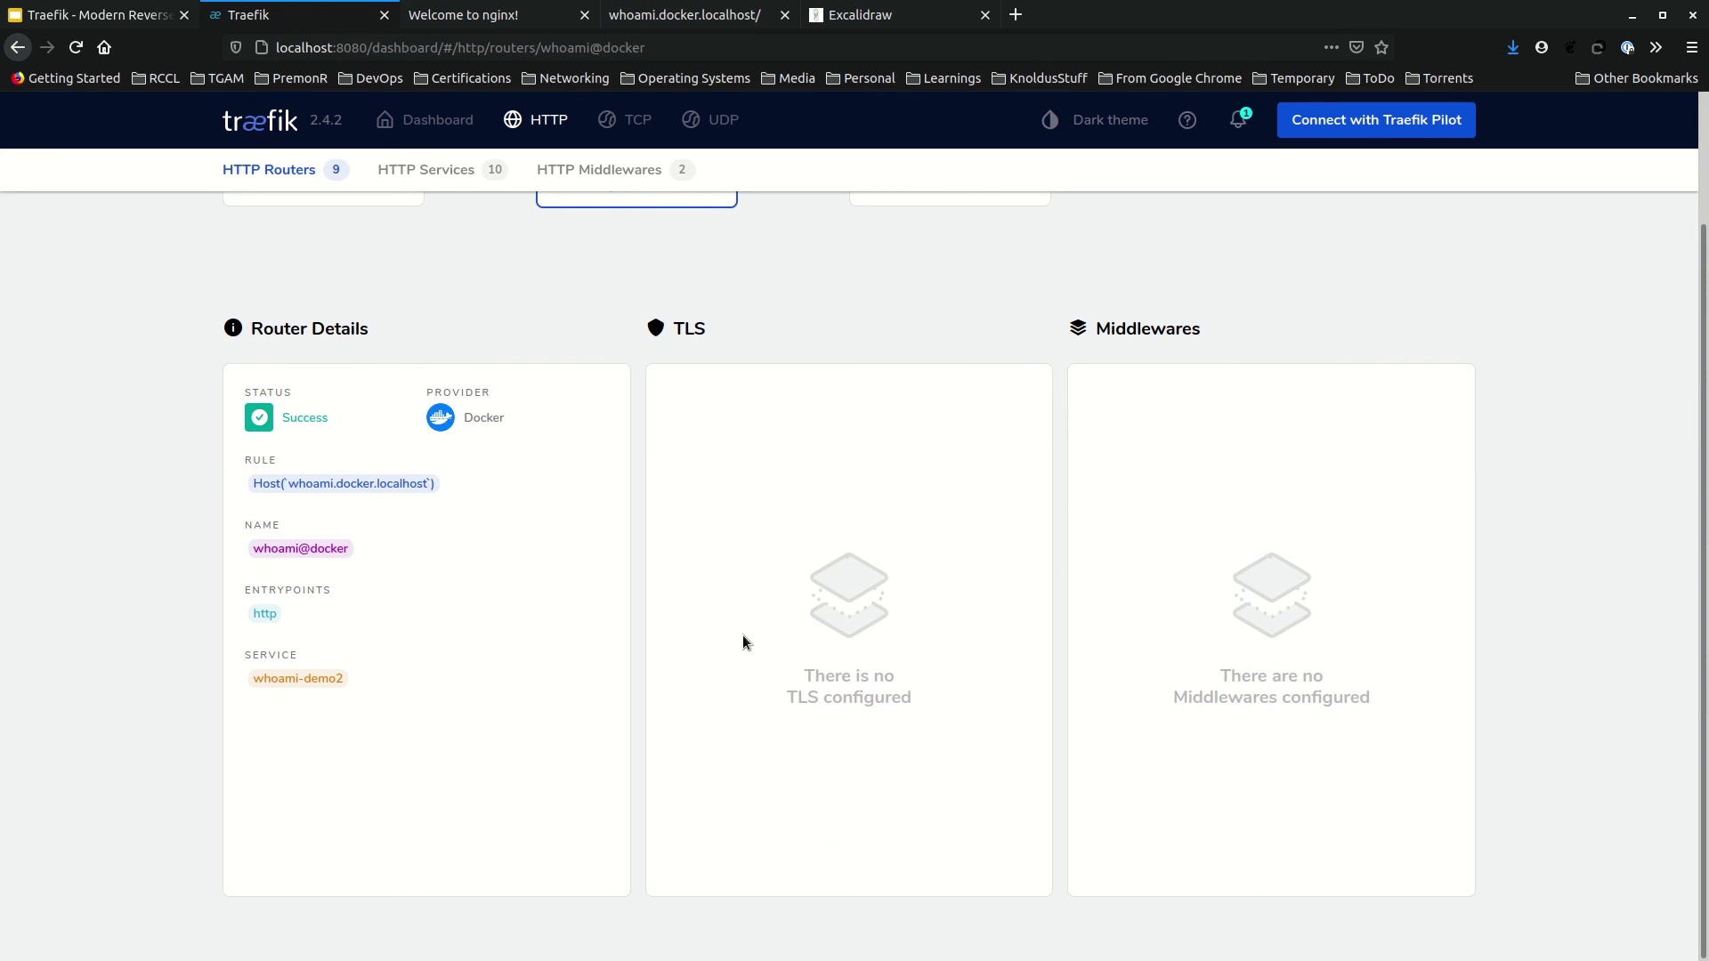
scroll(629, 626, "up", 2)
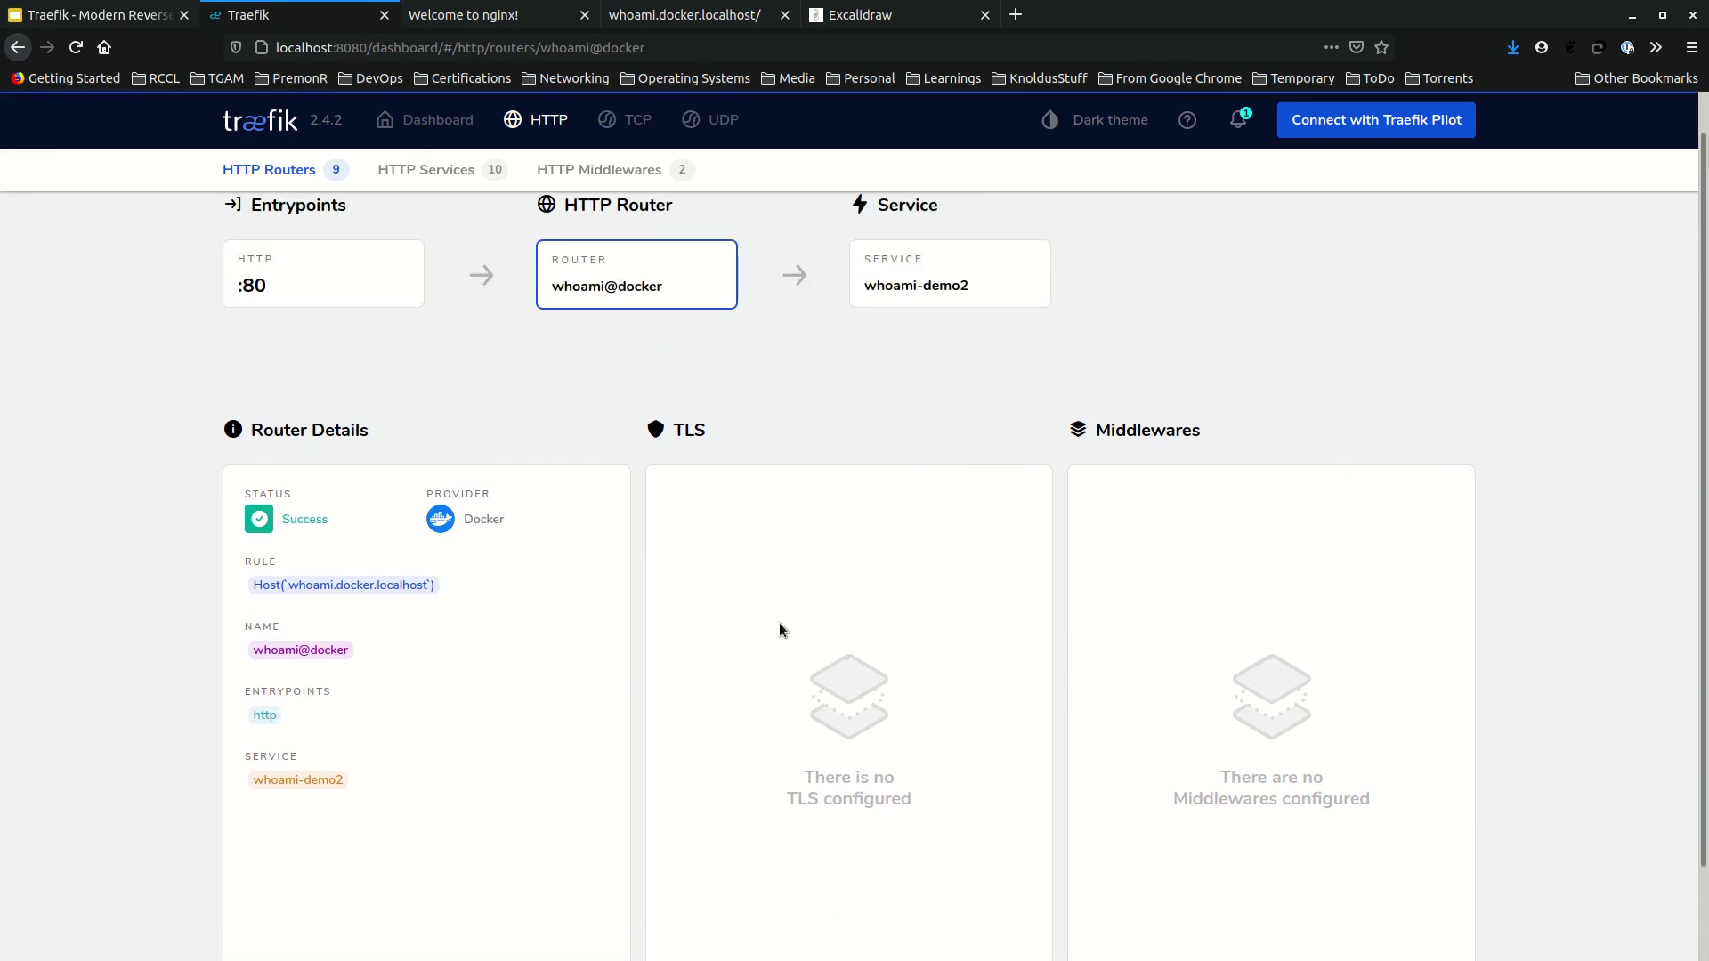
scroll(649, 723, "up", 1)
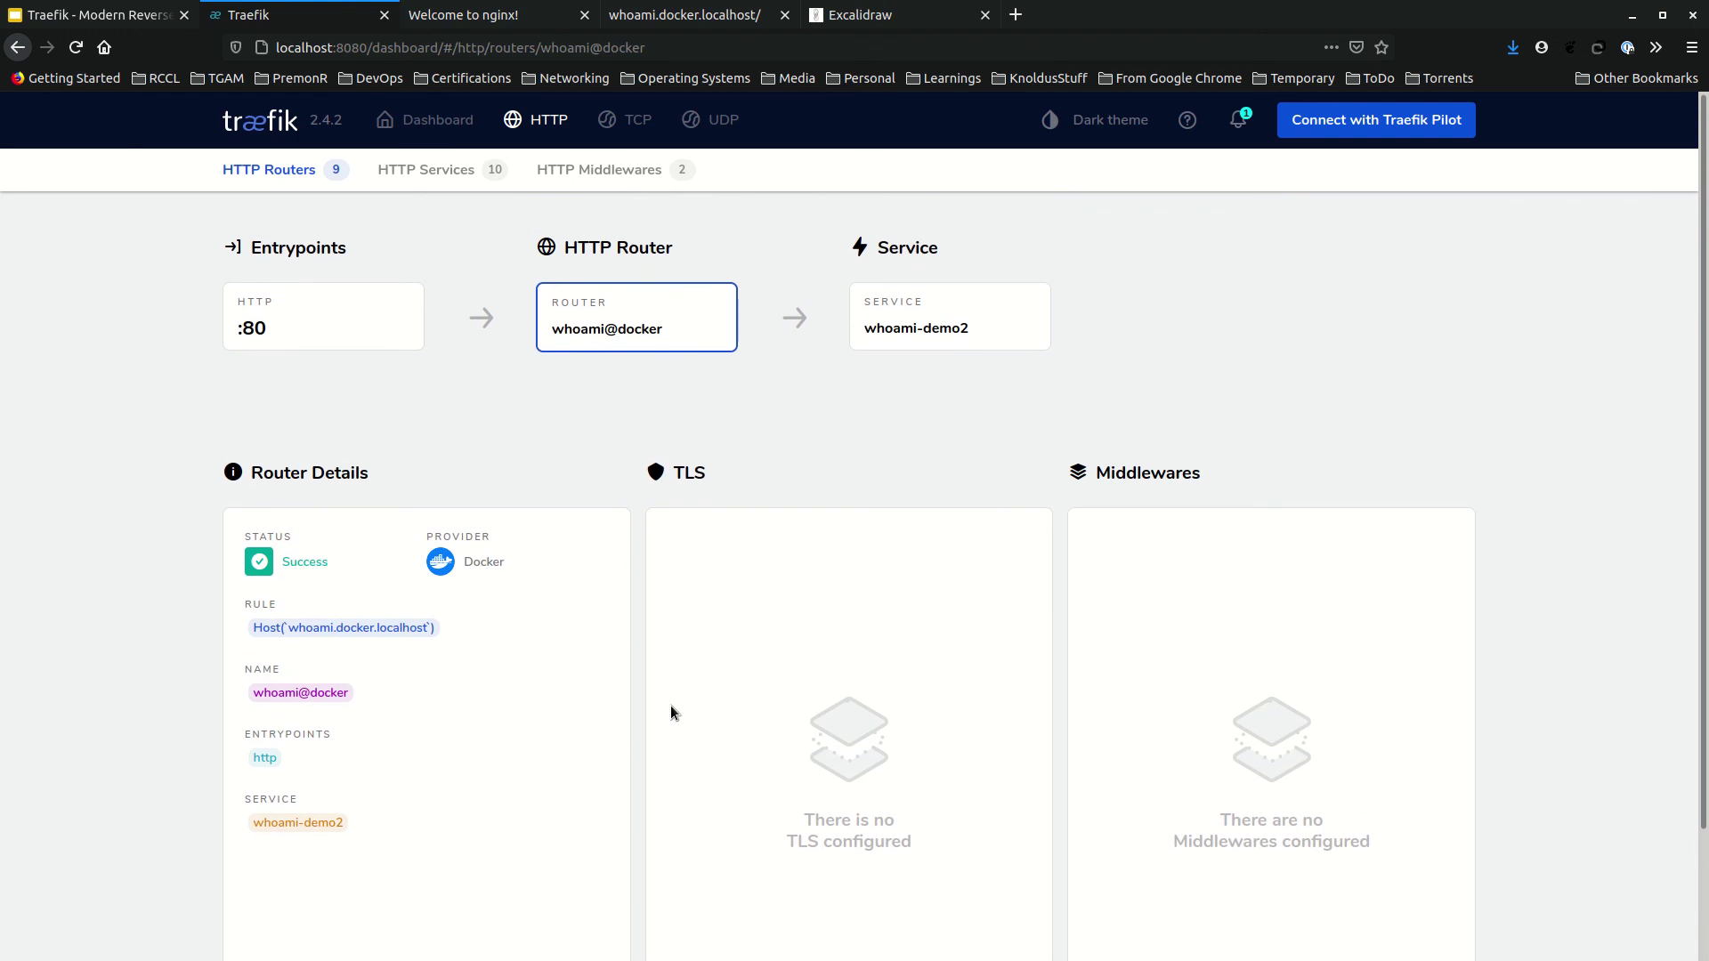